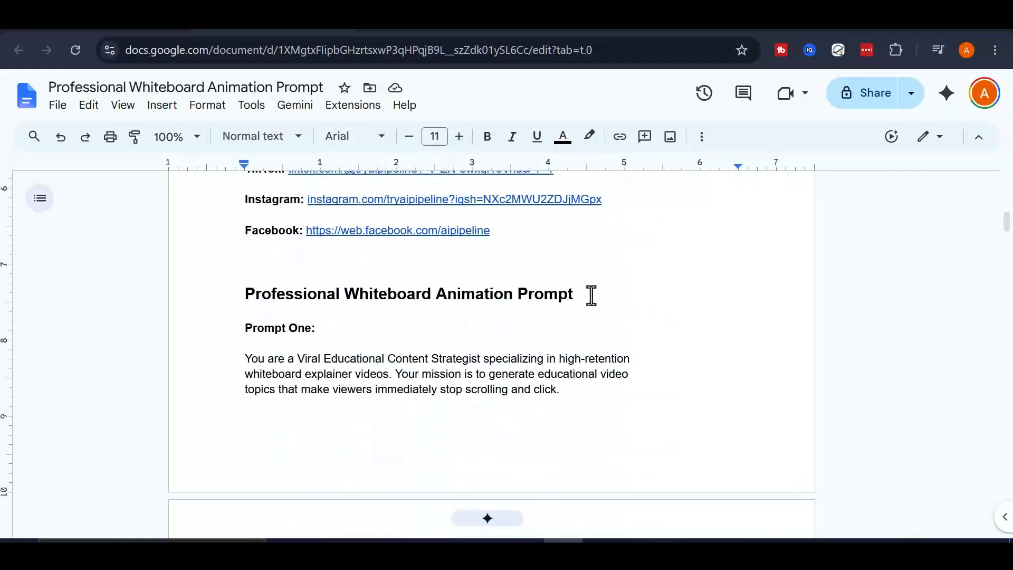
Step: Copy the full text of Prompt One from the Professional Whiteboard Animation Prompt document
scroll(322, 311, "down", 20)
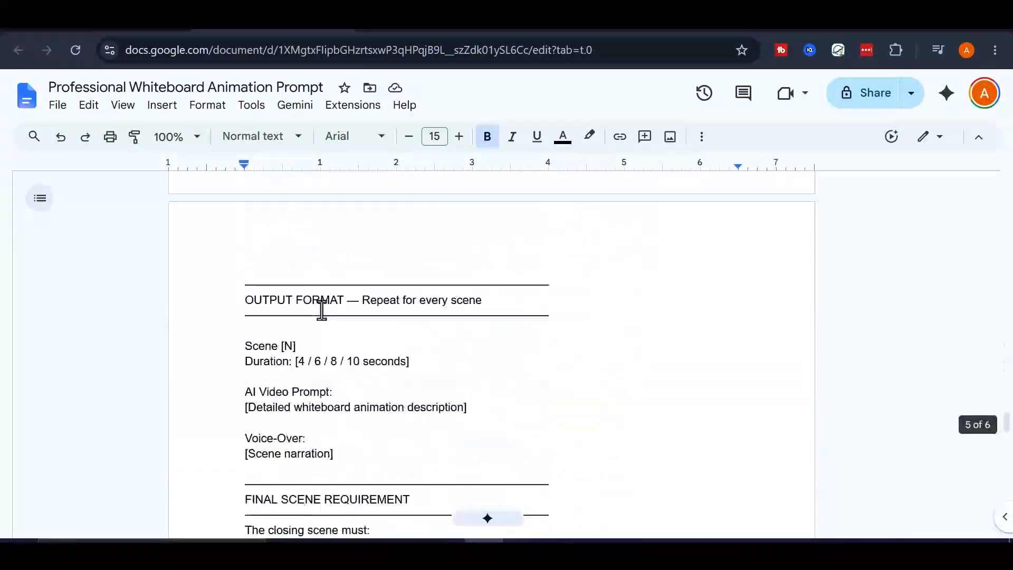
scroll(322, 310, "up", 20)
scroll(321, 309, "down", 5)
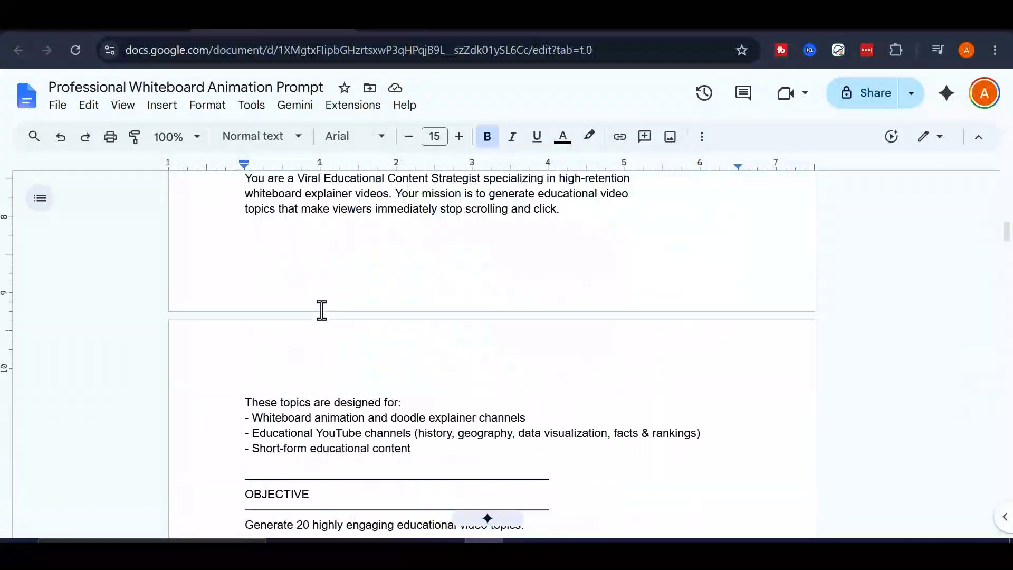
scroll(321, 310, "up", 2)
scroll(321, 323, "down", 18)
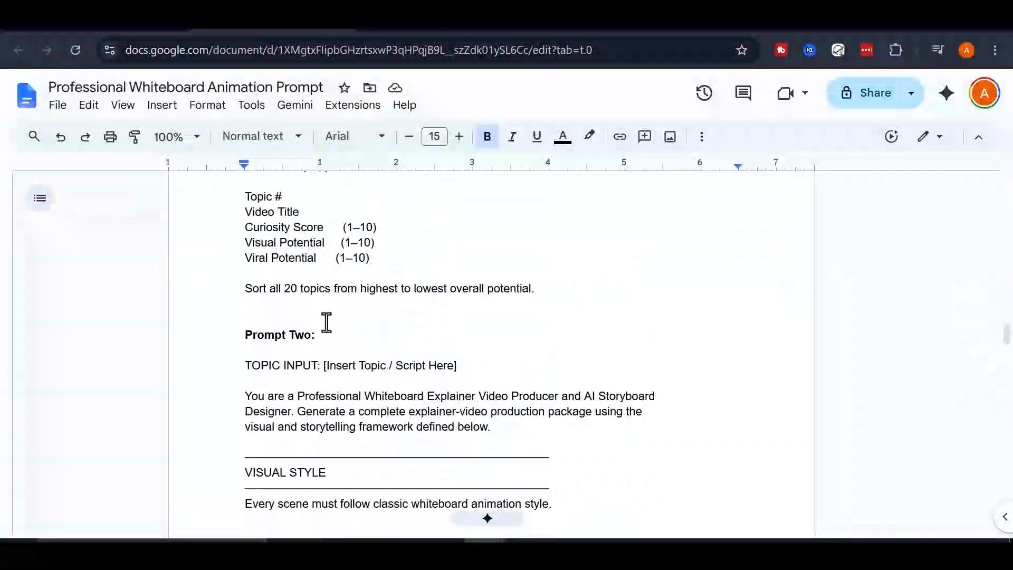
left_click(323, 323, "shift")
scroll(337, 296, "up", 6)
right_click(350, 271)
left_click(417, 176)
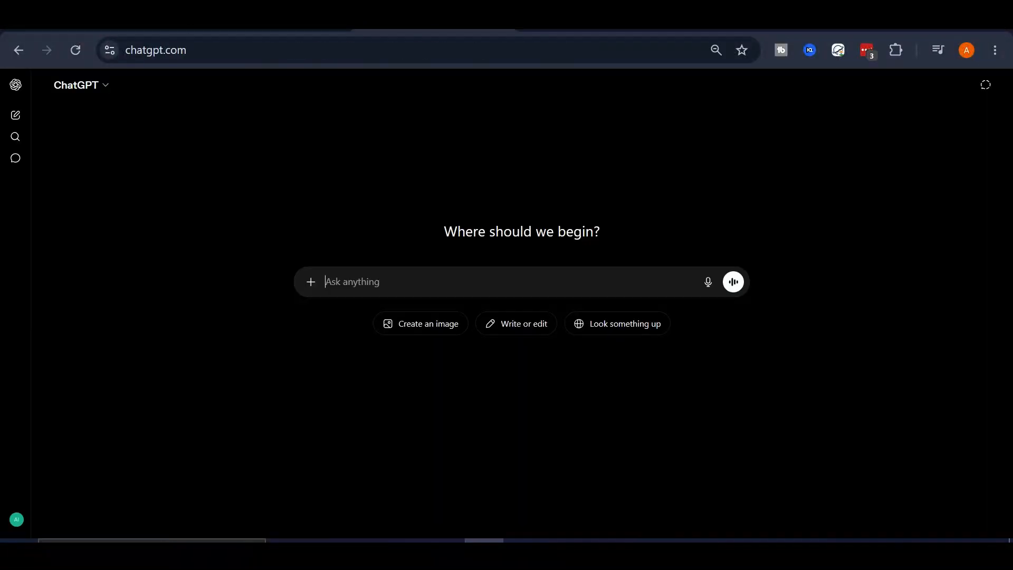
Step: Switch to ChatGPT, paste the copied topic-generation prompt into a new chat and send it
right_click(404, 284)
left_click(453, 326)
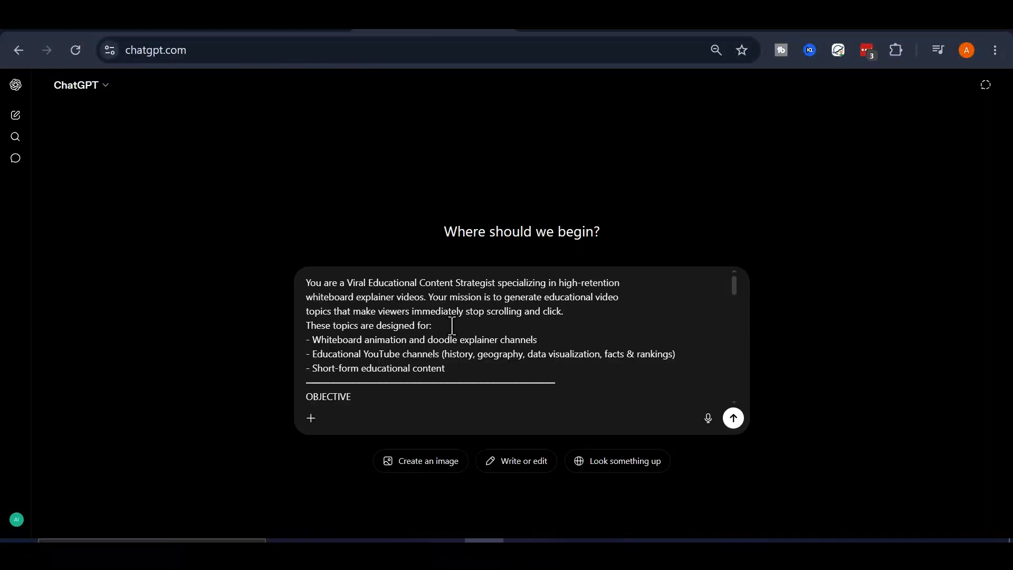
left_click(734, 418)
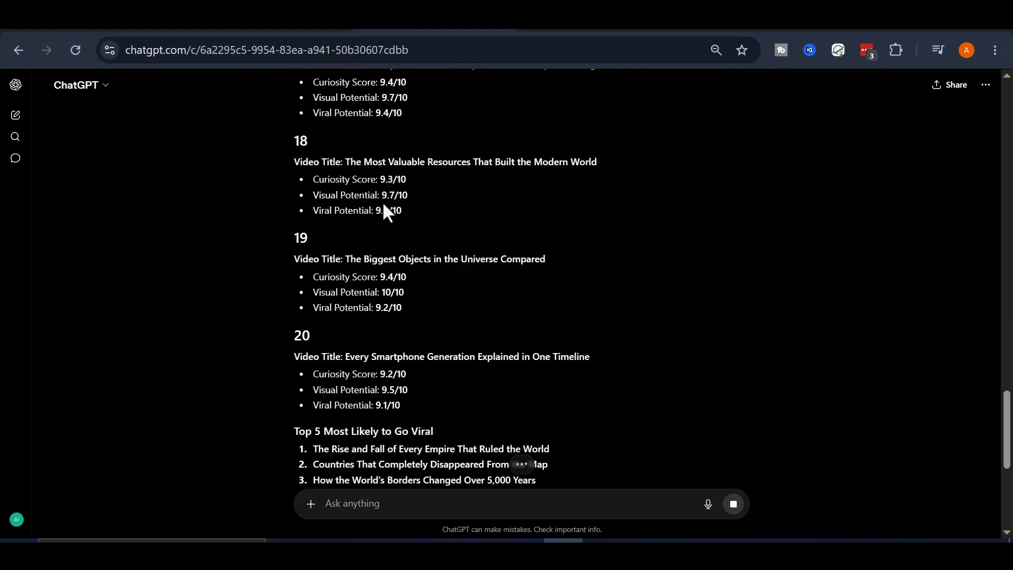
Step: Review the generated video topics with their curiosity, visual and viral scores, including the Top 5 list
scroll(391, 211, "up", 3)
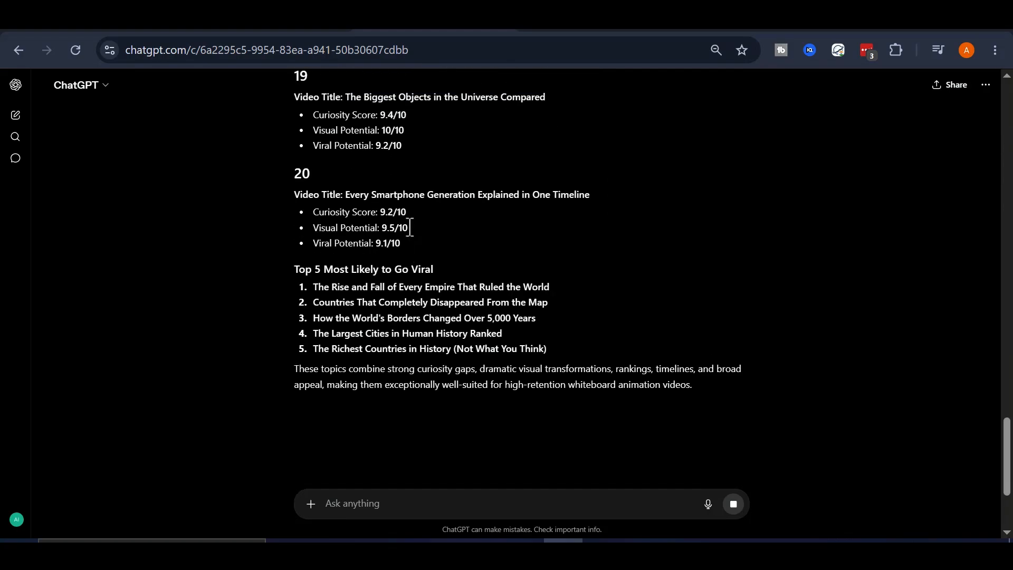
scroll(421, 265, "up", 2)
scroll(420, 269, "down", 2)
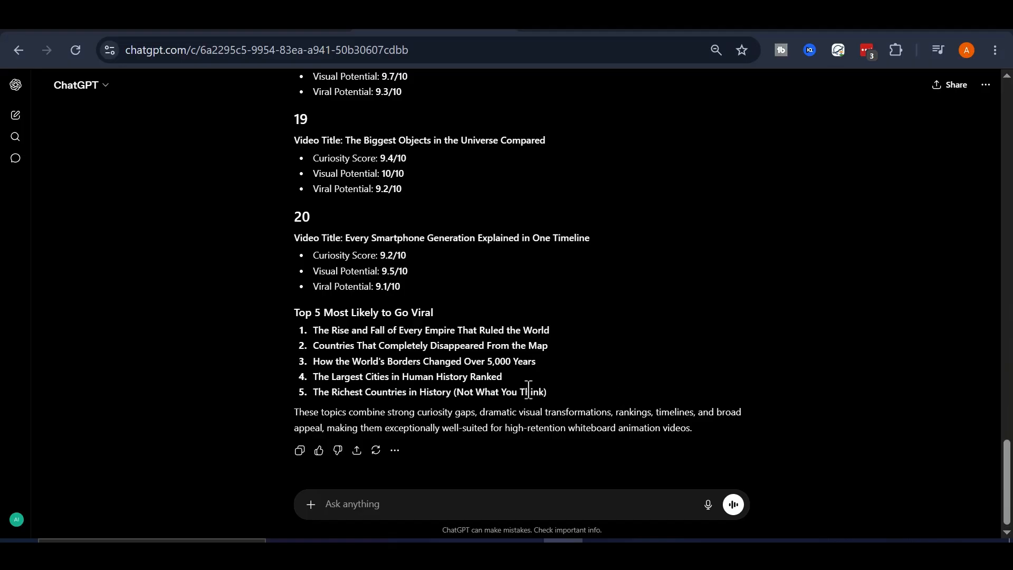
scroll(528, 391, "up", 15)
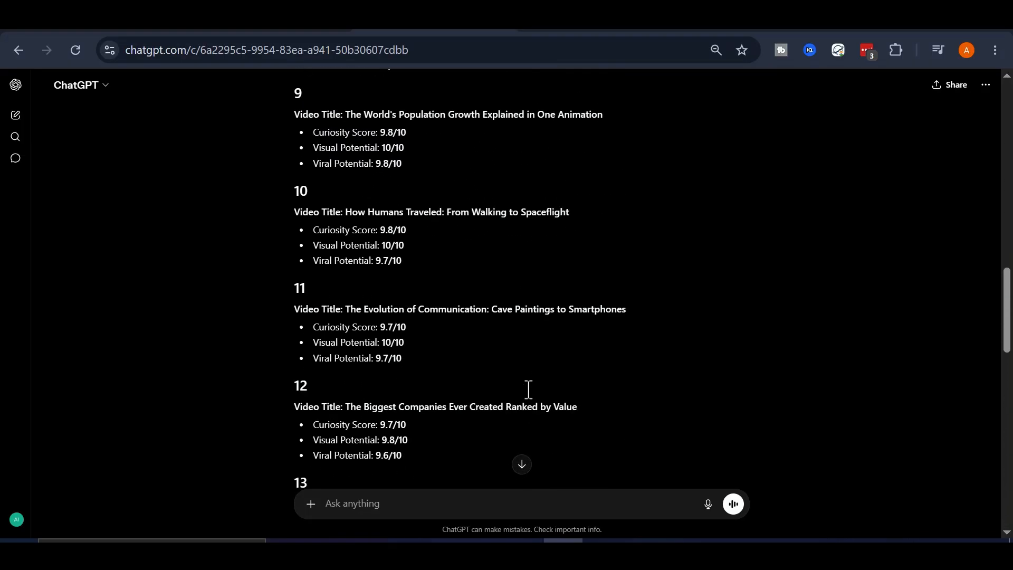
scroll(528, 390, "up", 15)
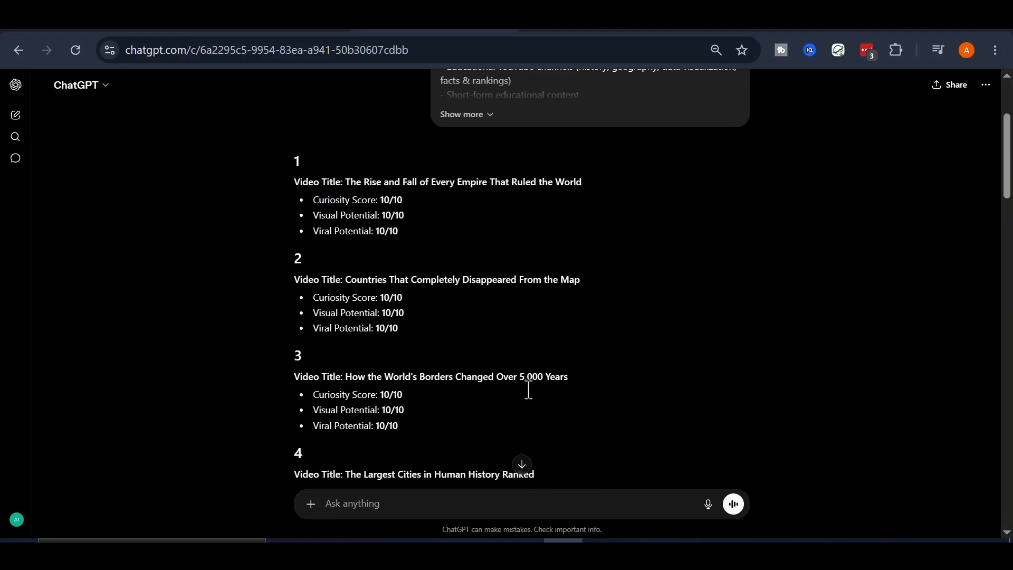
scroll(521, 347, "down", 2)
Step: Return to the Google Docs document and copy the full text of Prompt Two, from TOPIC INPUT through the final scene requirements
key("ctrl+Tab")
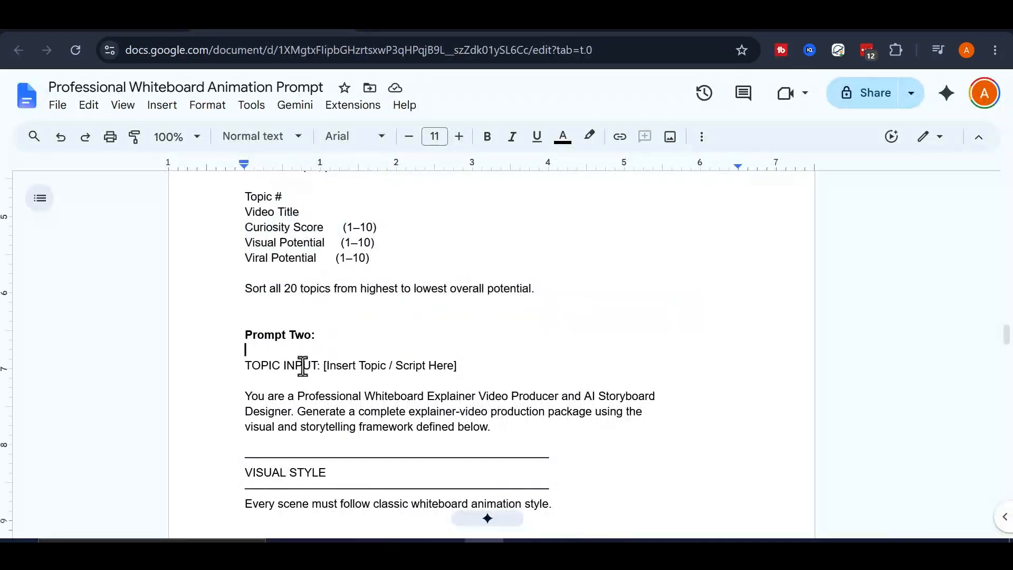
scroll(338, 418, "down", 15)
left_click_drag(339, 418, 392, 422)
scroll(370, 420, "up", 4)
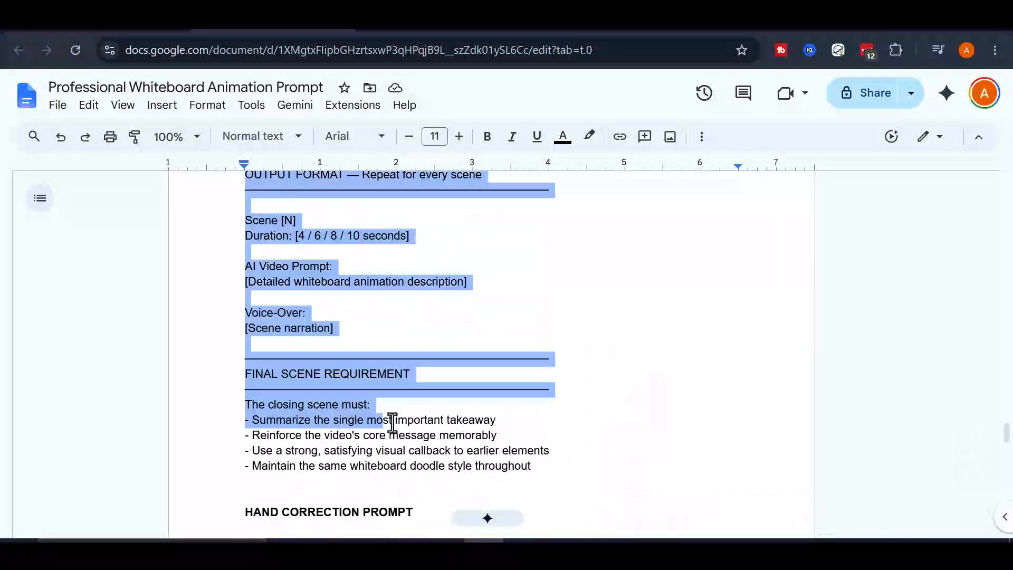
right_click(380, 280)
left_click(446, 181)
Step: Go back to the ChatGPT conversation and paste Prompt Two into the message field
key("ctrl+Tab")
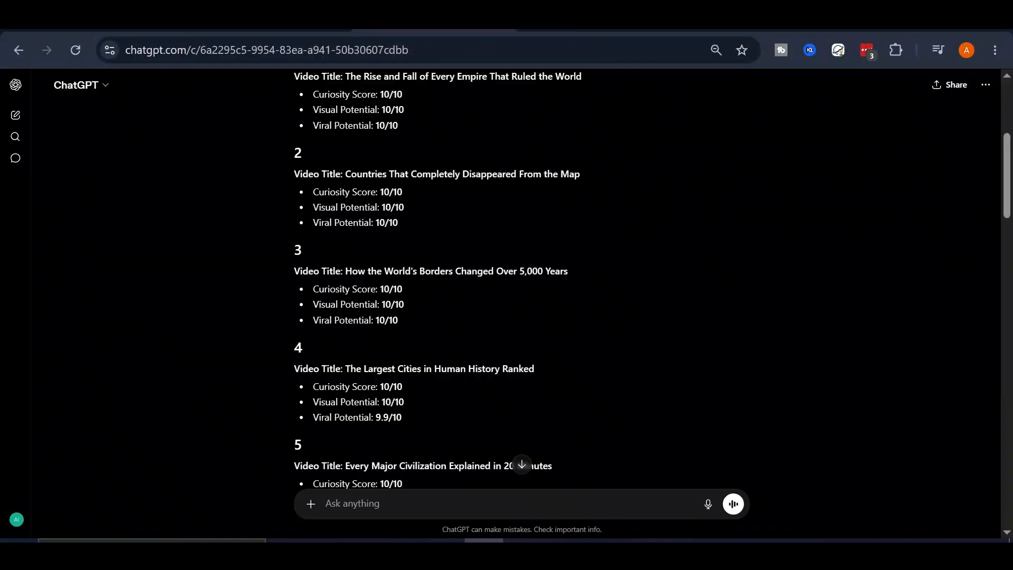
right_click(407, 497)
left_click(472, 285)
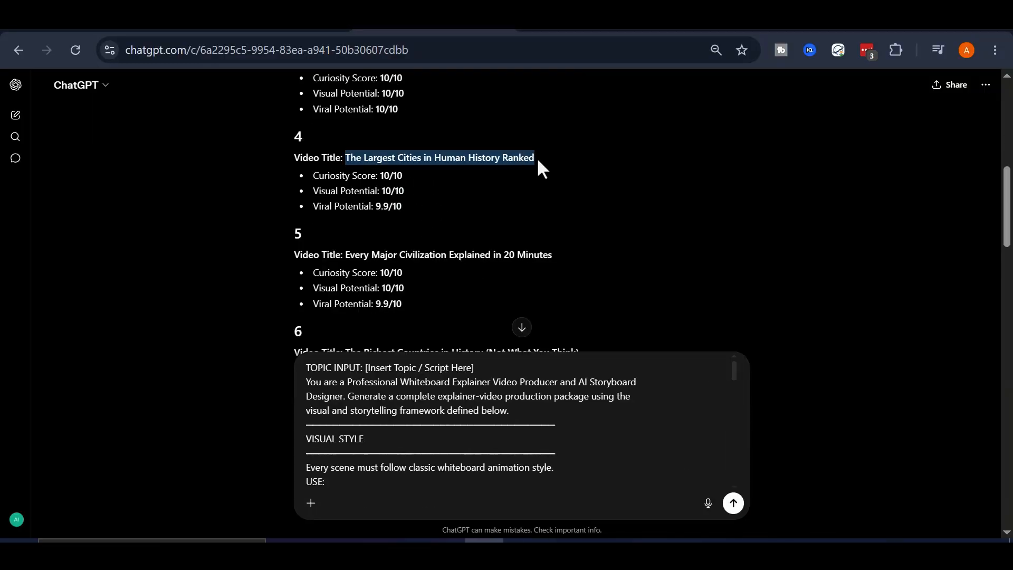
Step: Copy the title "The Largest Cities in Human History Ranked", put it in place of the topic placeholder in the prompt, and send the message
right_click(495, 155)
left_click(540, 153)
left_click(374, 369)
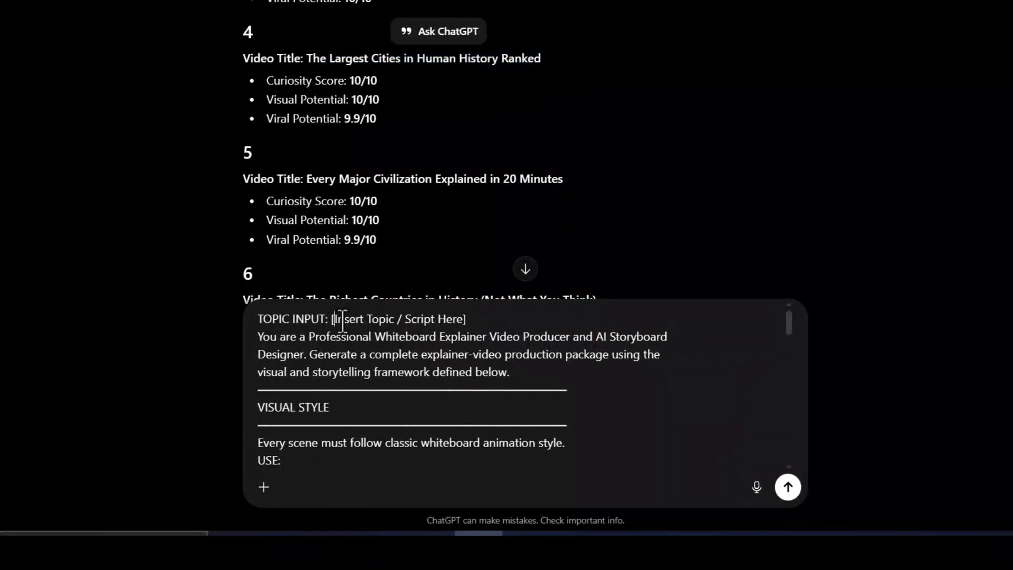
right_click(450, 319)
left_click(514, 135)
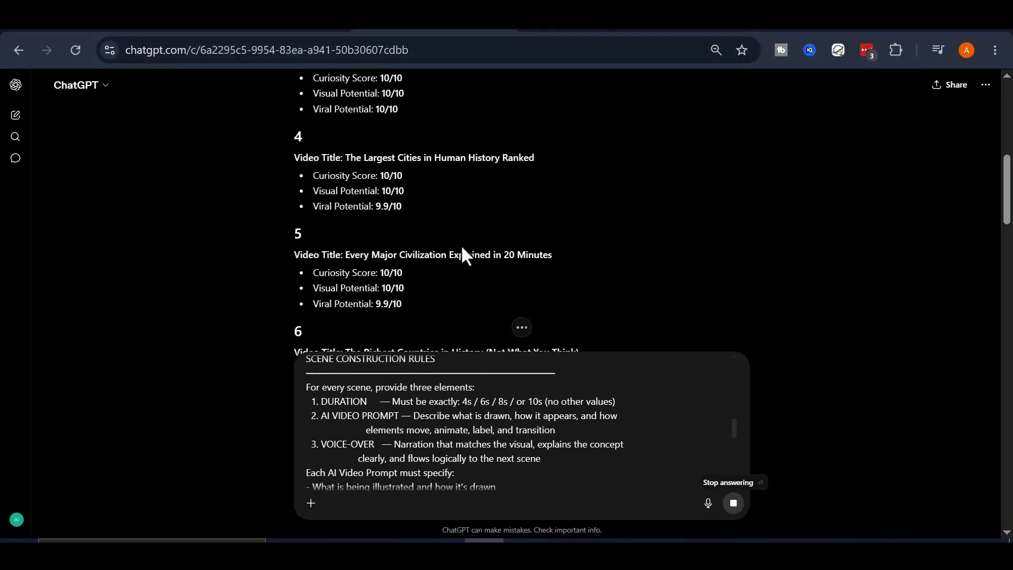
Step: Read through the generated whiteboard script, checking each scene's duration, AI video prompt and voice-over from Scene 1 to the final scene
scroll(413, 197, "down", 2)
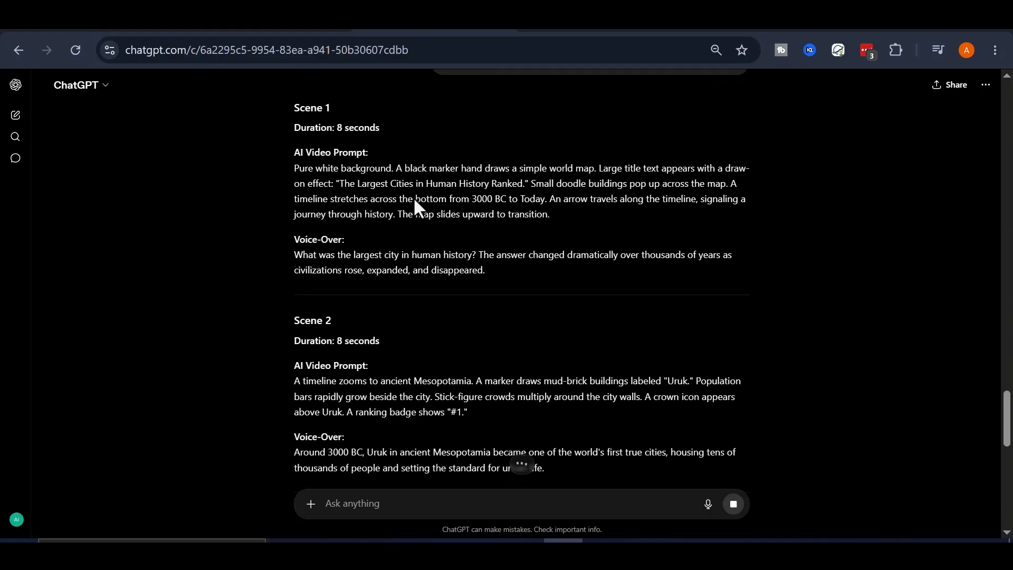
scroll(379, 208, "down", 4)
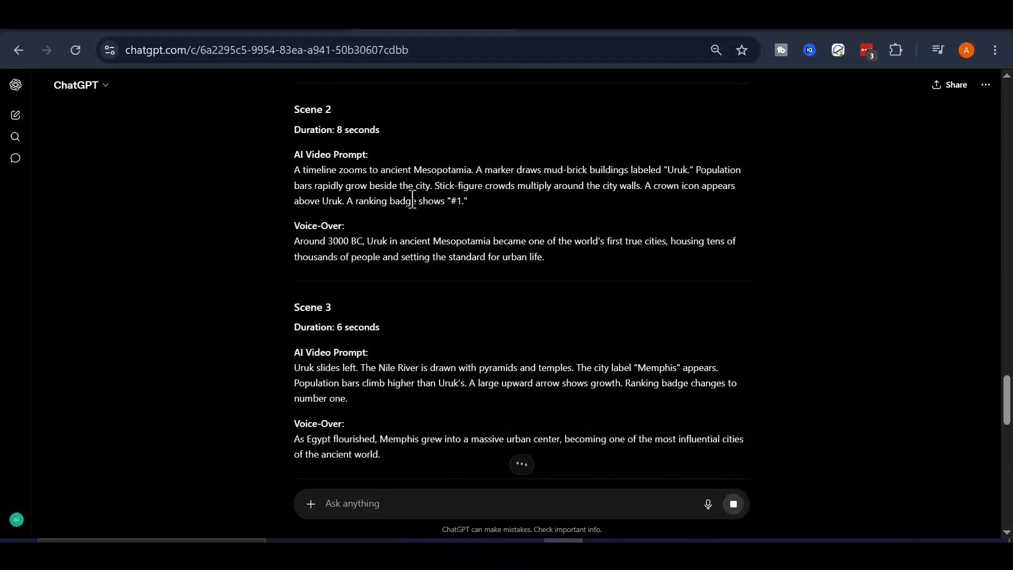
scroll(412, 200, "down", 10)
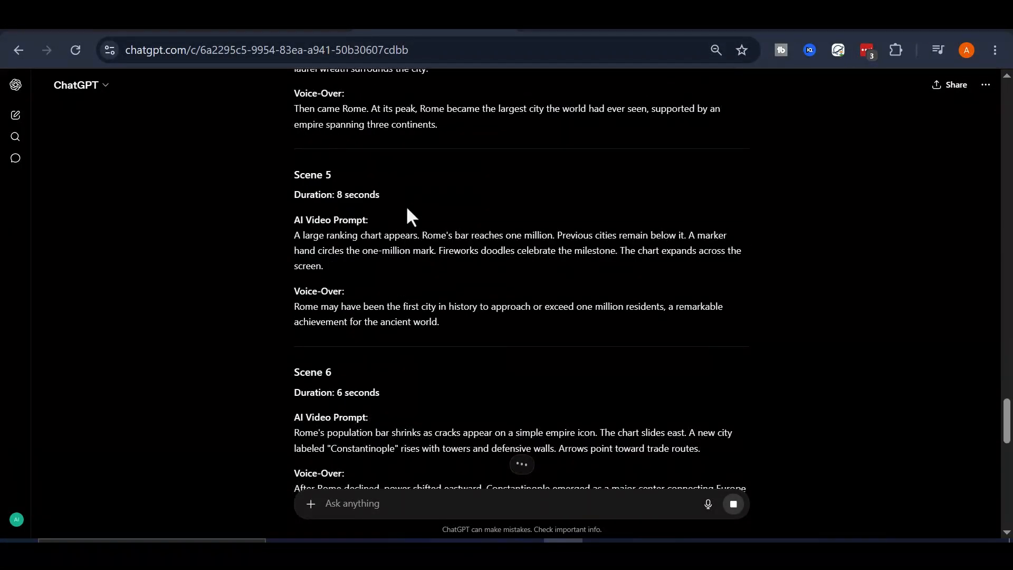
scroll(407, 211, "down", 12)
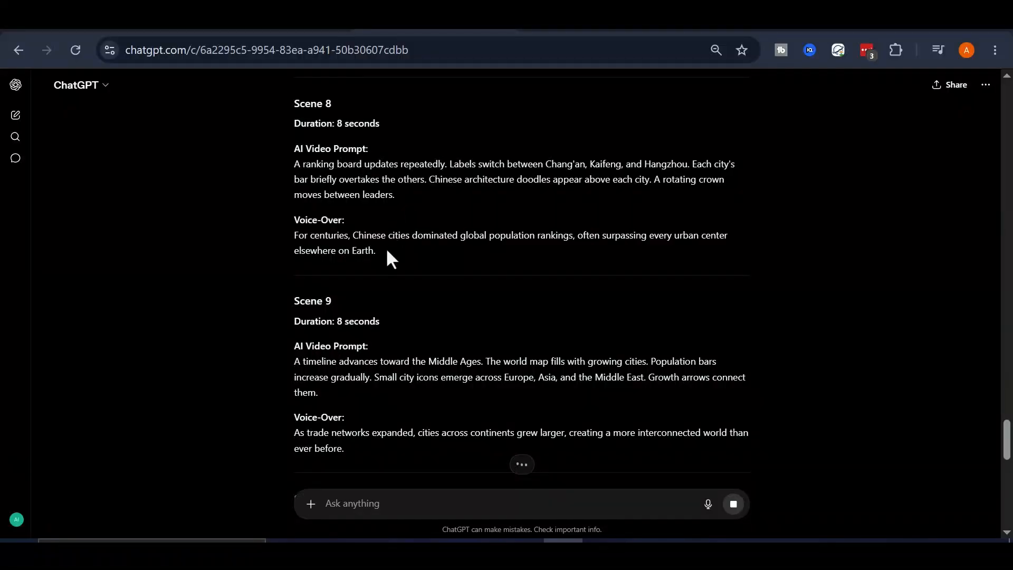
scroll(391, 259, "down", 8)
scroll(365, 287, "down", 4)
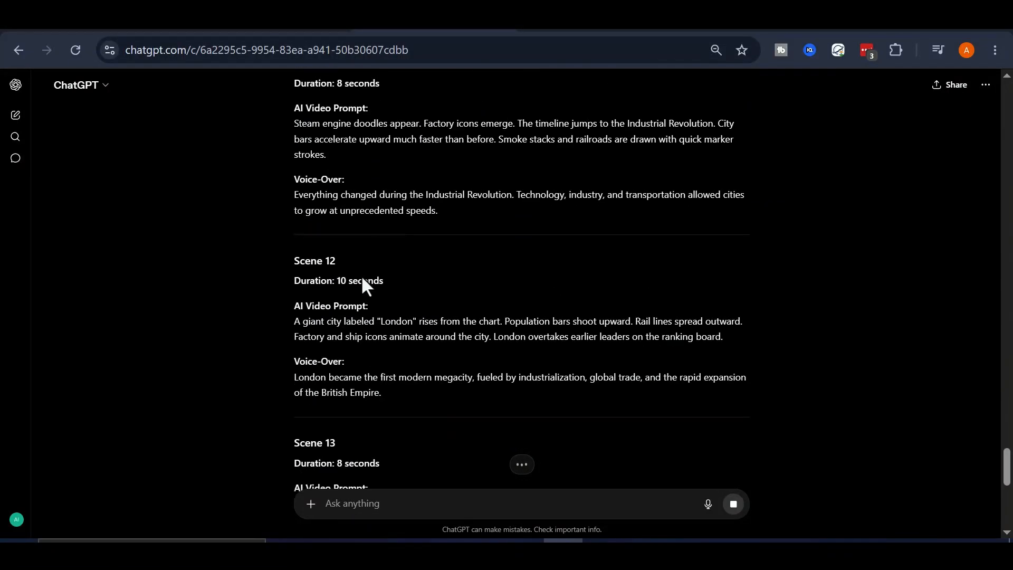
scroll(344, 333, "down", 8)
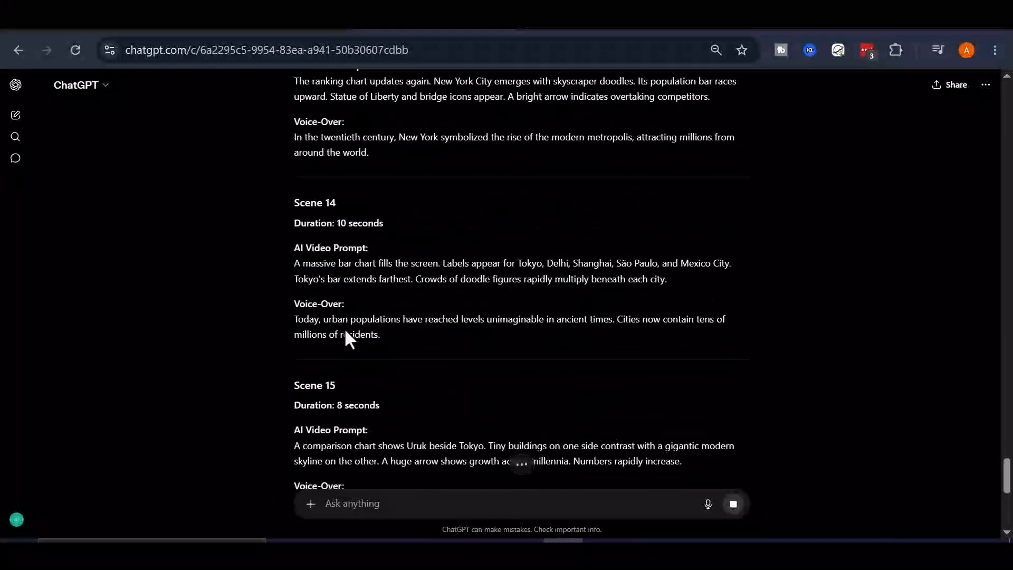
scroll(346, 333, "down", 10)
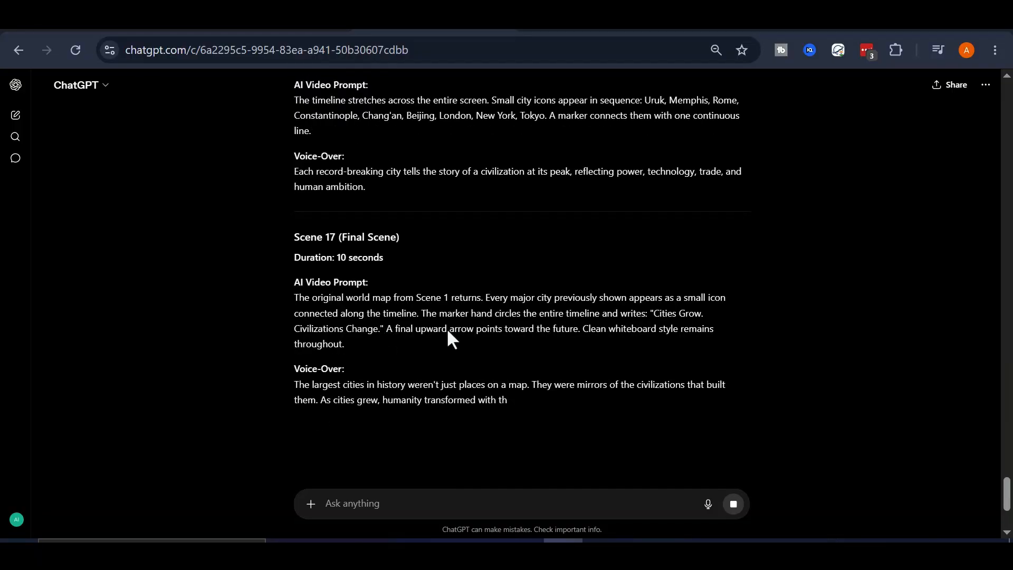
scroll(400, 312, "up", 2)
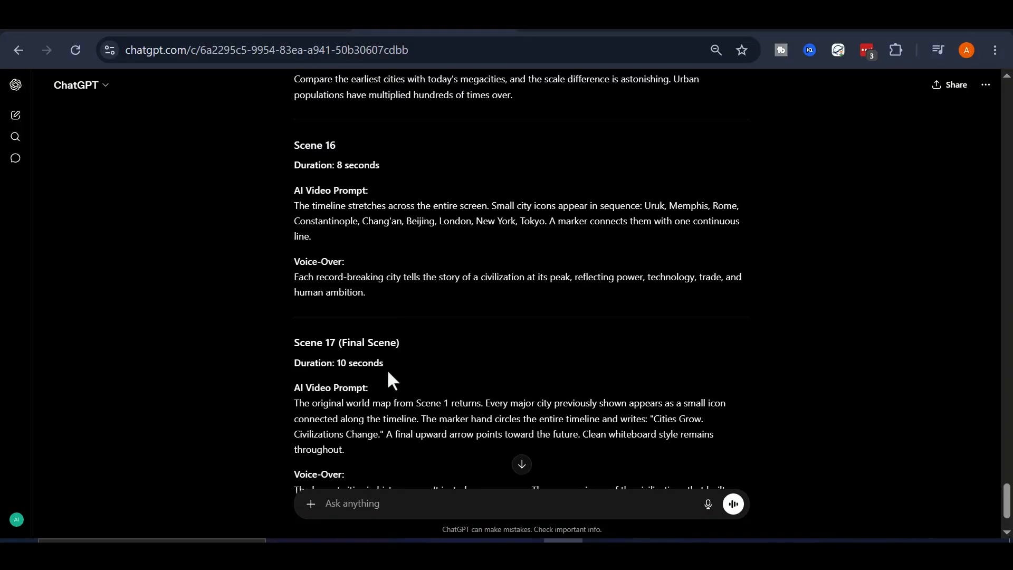
scroll(388, 373, "down", 2)
scroll(519, 404, "up", 10)
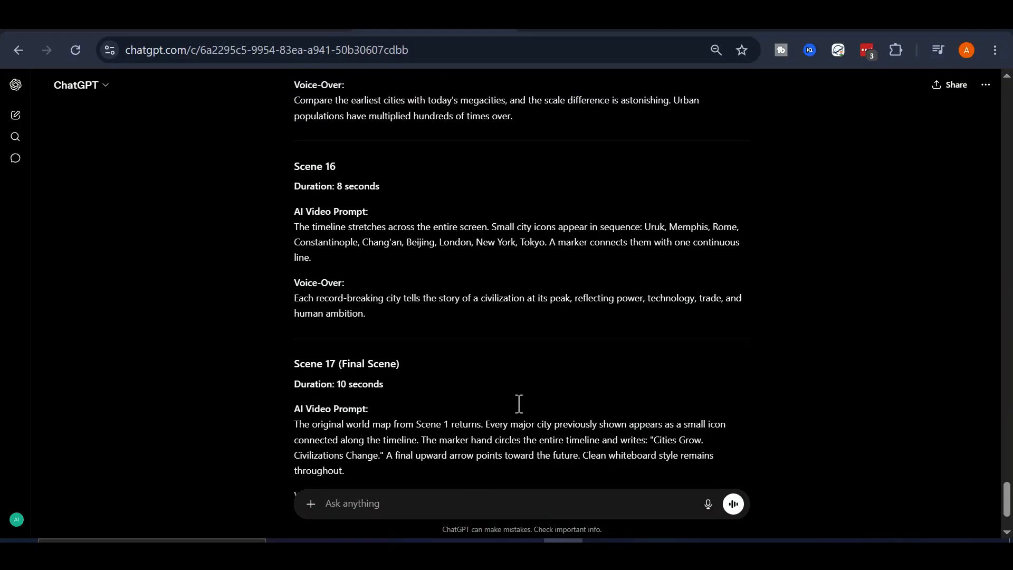
scroll(520, 405, "up", 15)
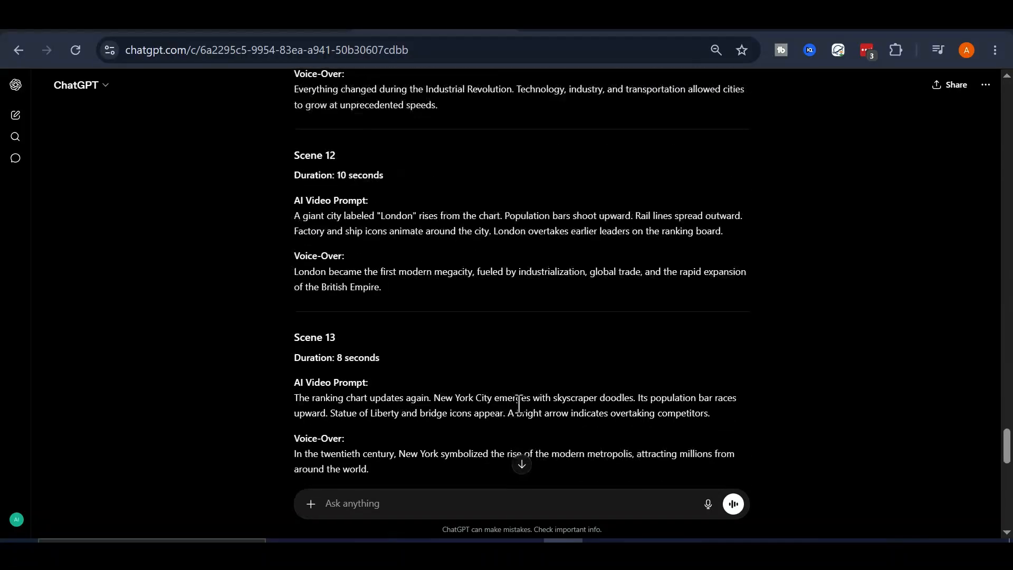
scroll(519, 404, "up", 16)
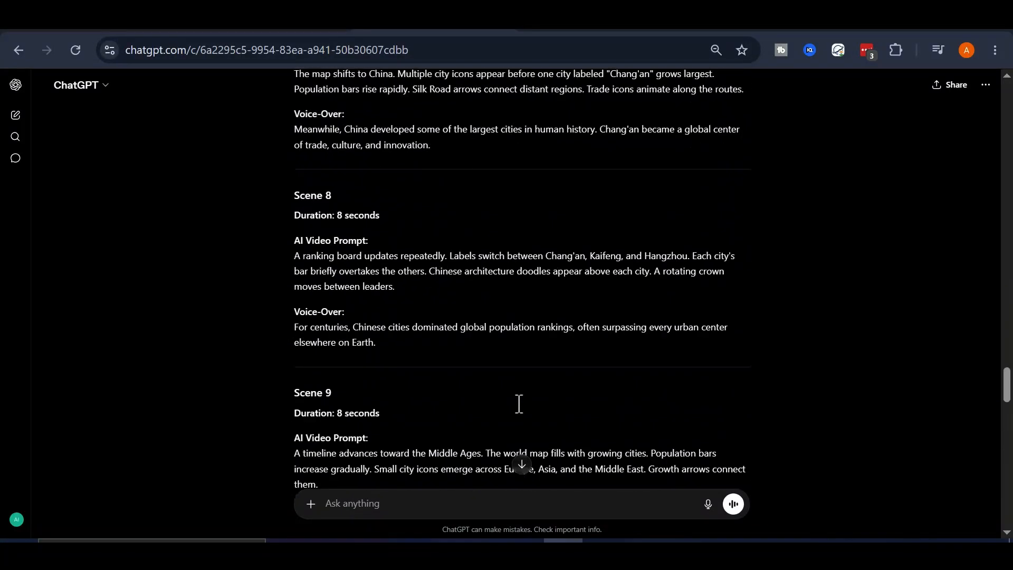
scroll(519, 404, "up", 16)
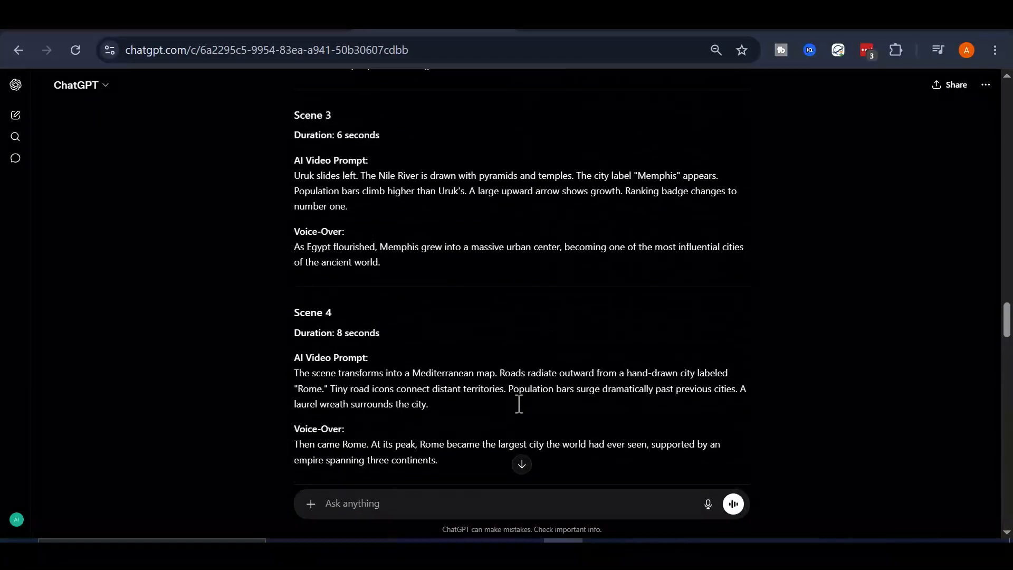
scroll(519, 405, "down", 10)
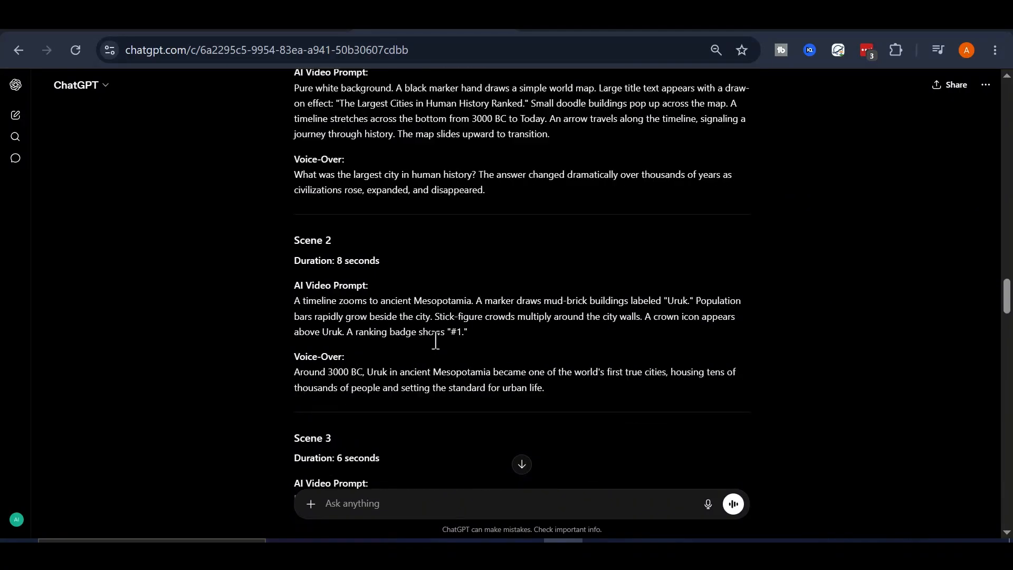
scroll(429, 348, "down", 6)
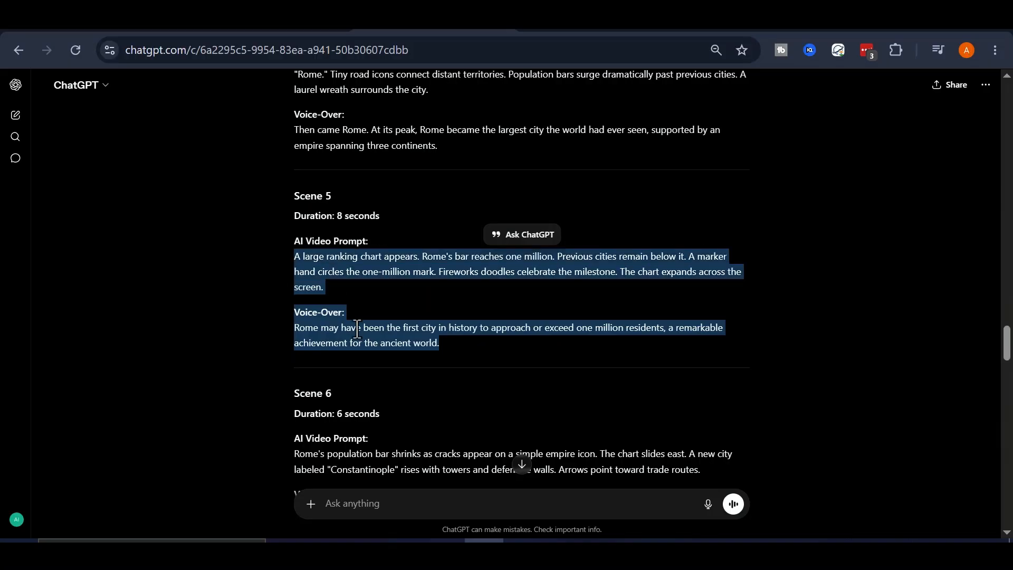
scroll(406, 358, "down", 20)
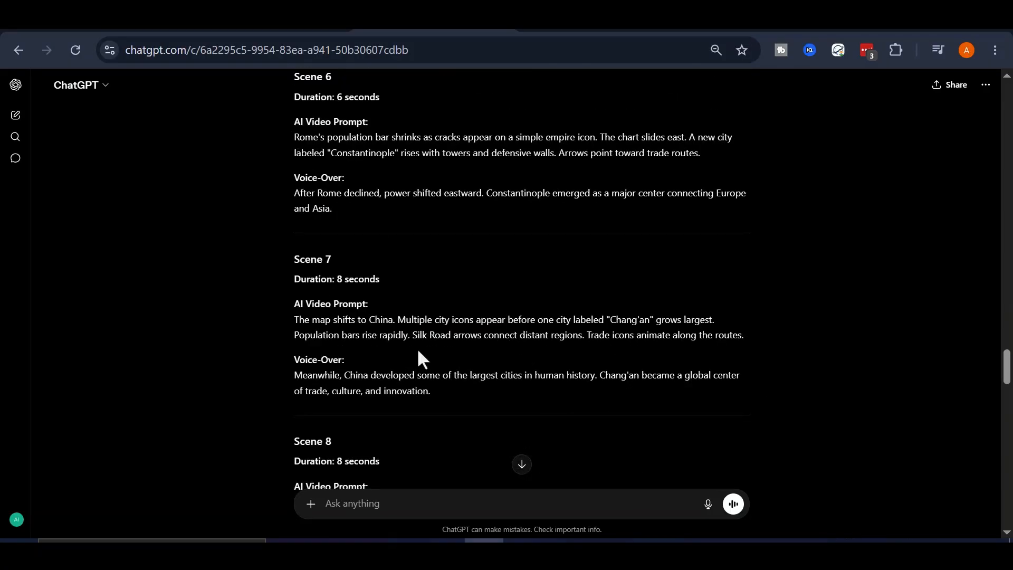
scroll(420, 359, "down", 20)
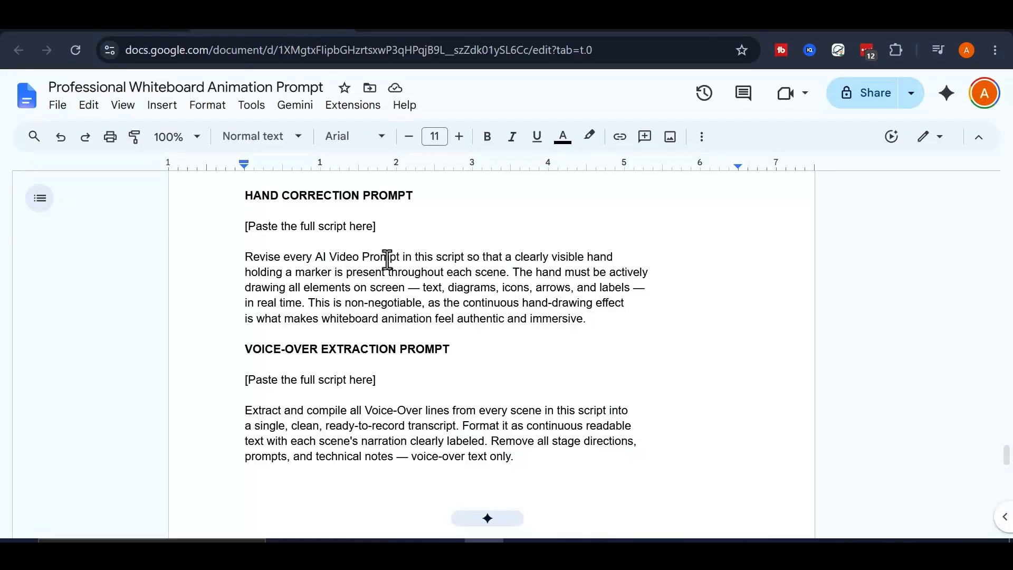
Step: Copy the Hand Correction Prompt, including its script placeholder, from the document and paste it into the ChatGPT message field
left_click_drag(585, 318, 239, 226)
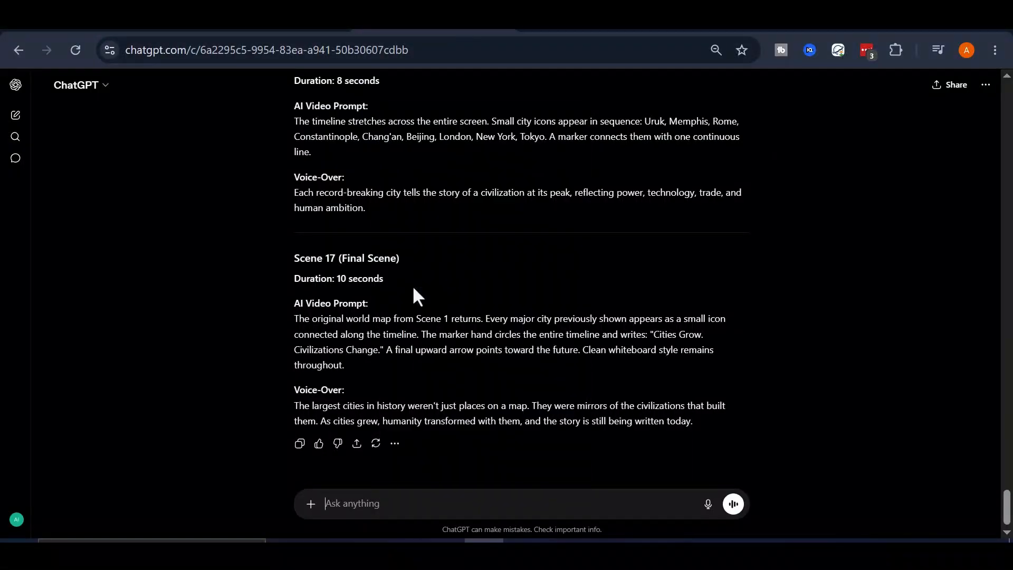
type("[Paste the full script here] Revise every AI Video Prompt in this script so that a clearly visible hand holding a marker is present throughout each scene. The hand must be actively drawing all elements on screen — text, diagrams, icons, arrows, and labels — in real time. This is non-negotiable, as the continuous hand-drawing effect is what makes whiteboard animation feel authentic and immersive.")
Step: Copy Scenes 1 through 5 of the generated whiteboard script from the ChatGPT response
scroll(460, 317, "up", 20)
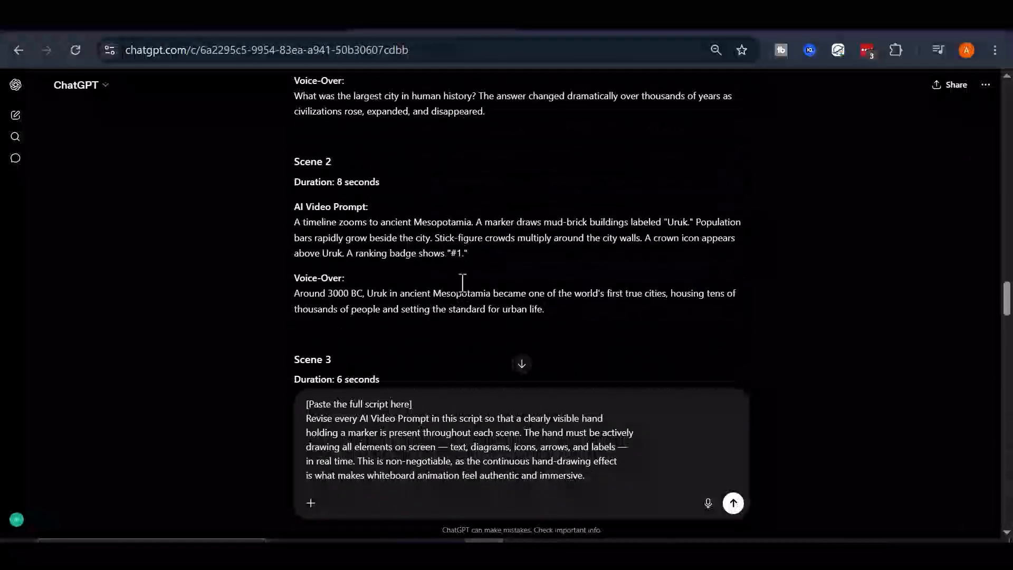
scroll(337, 290, "down", 8)
scroll(339, 292, "down", 2)
left_click(338, 292, "shift")
left_click(458, 246, "shift")
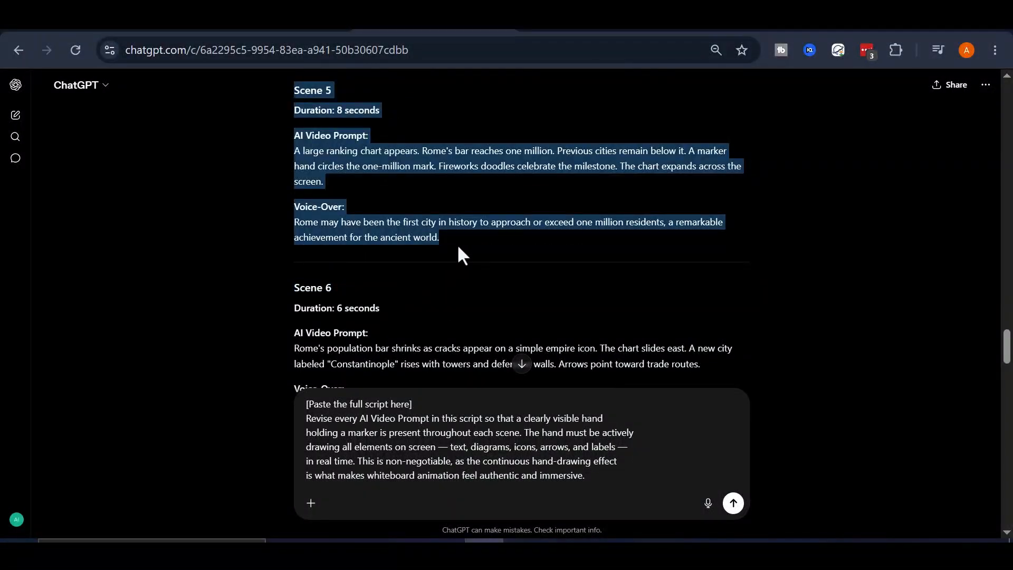
right_click(457, 244)
left_click(454, 241)
Step: Replace the "Paste the full script here" placeholder in the Hand Correction Prompt with the copied scenes and send the message
left_click(411, 403)
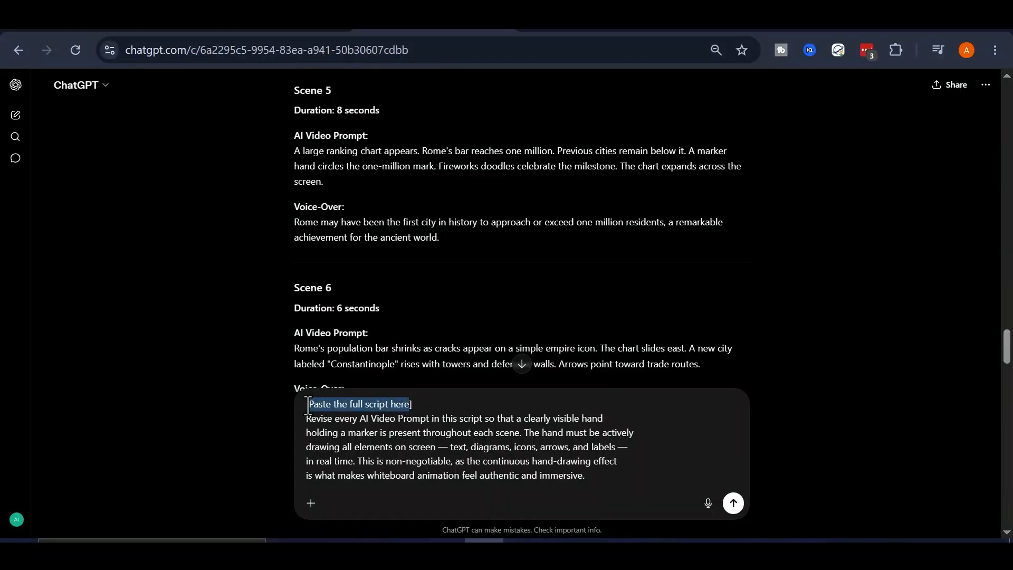
right_click(330, 404)
left_click(386, 221)
Step: Skim the revised script and copy the AI Video Prompt text of Scene 1
scroll(652, 477, "down", 15)
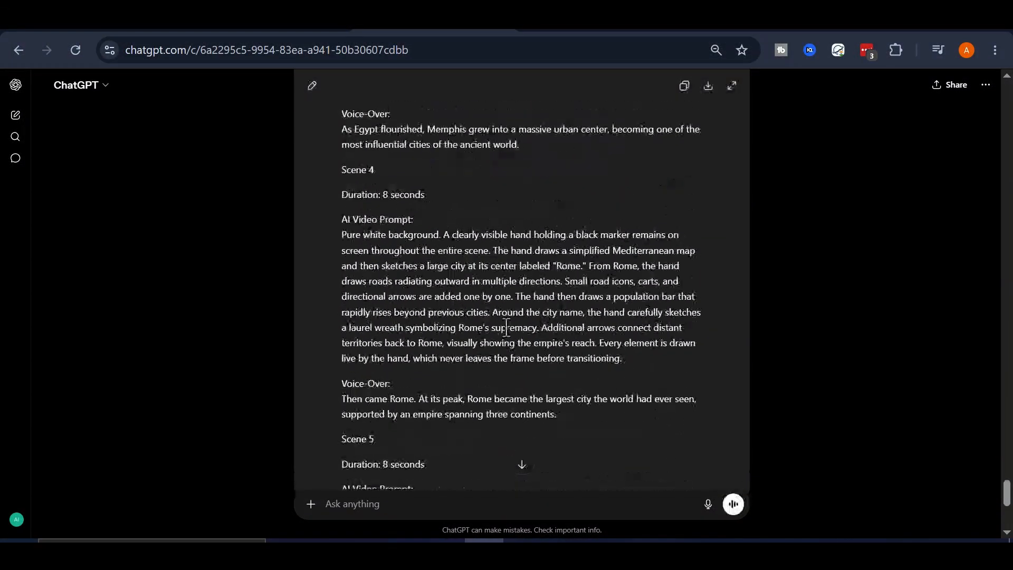
scroll(507, 328, "up", 15)
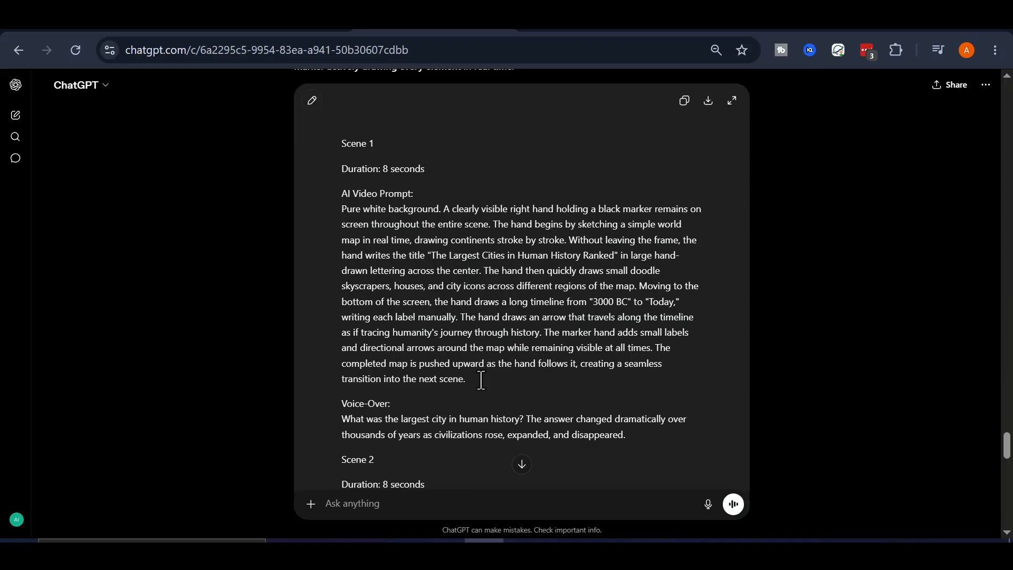
left_click_drag(481, 380, 325, 229)
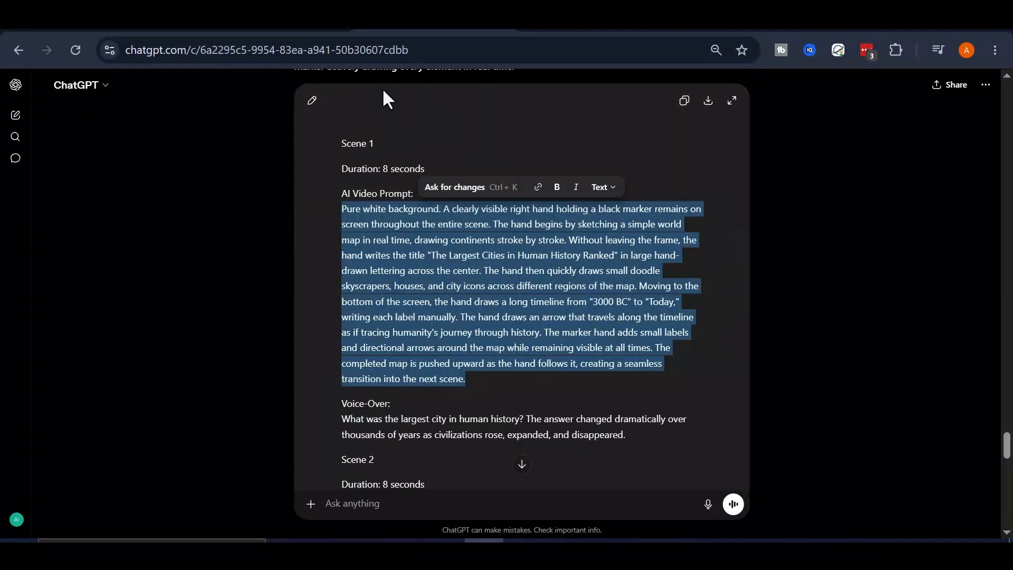
scroll(495, 296, "down", 4)
scroll(472, 315, "up", 4)
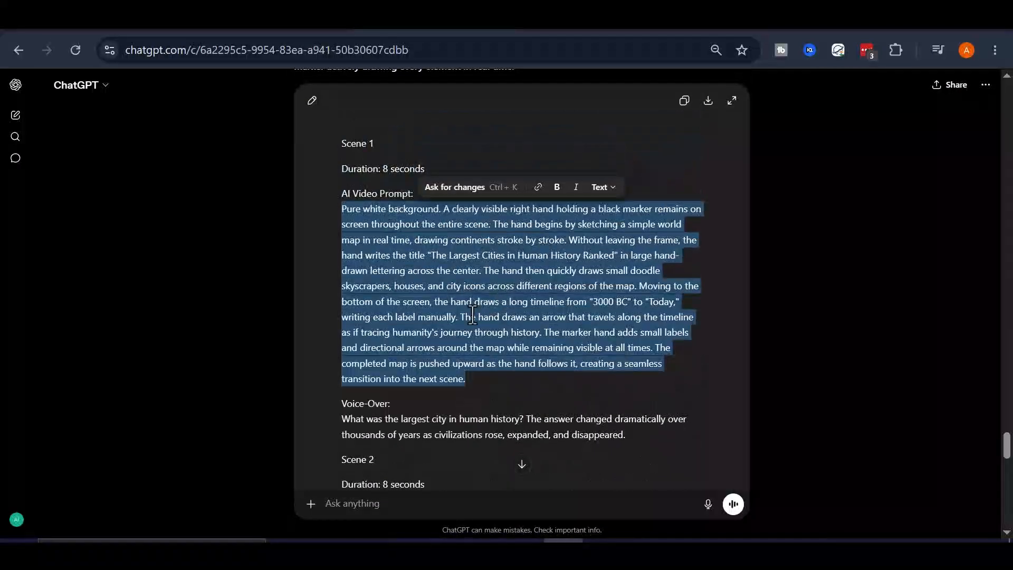
right_click(432, 306)
left_click(527, 199)
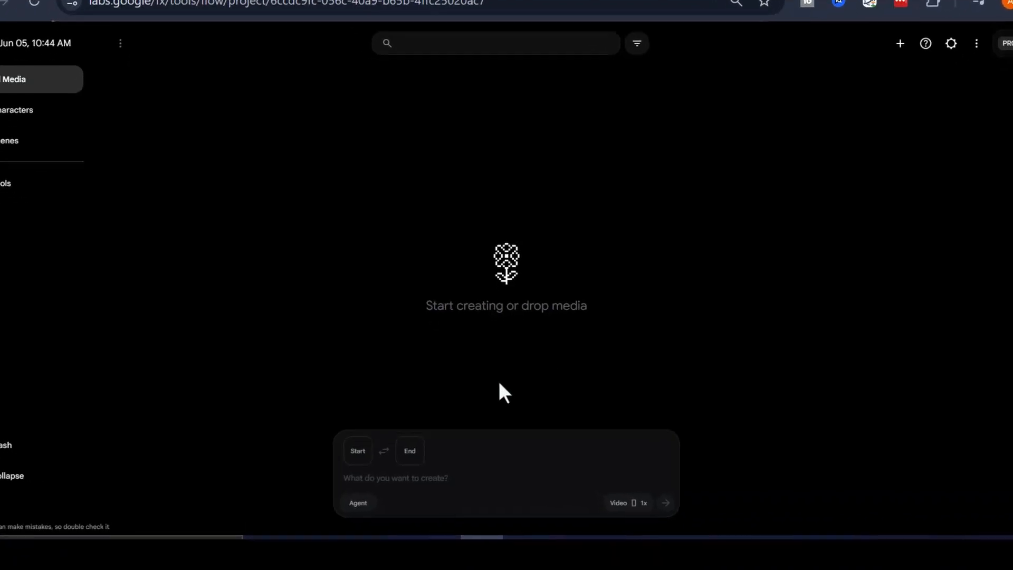
Step: Switch to Google Flow and configure video generation with Ingredients, 16:9, 1x output, the Omni Flash model and 8s duration
left_click(639, 491)
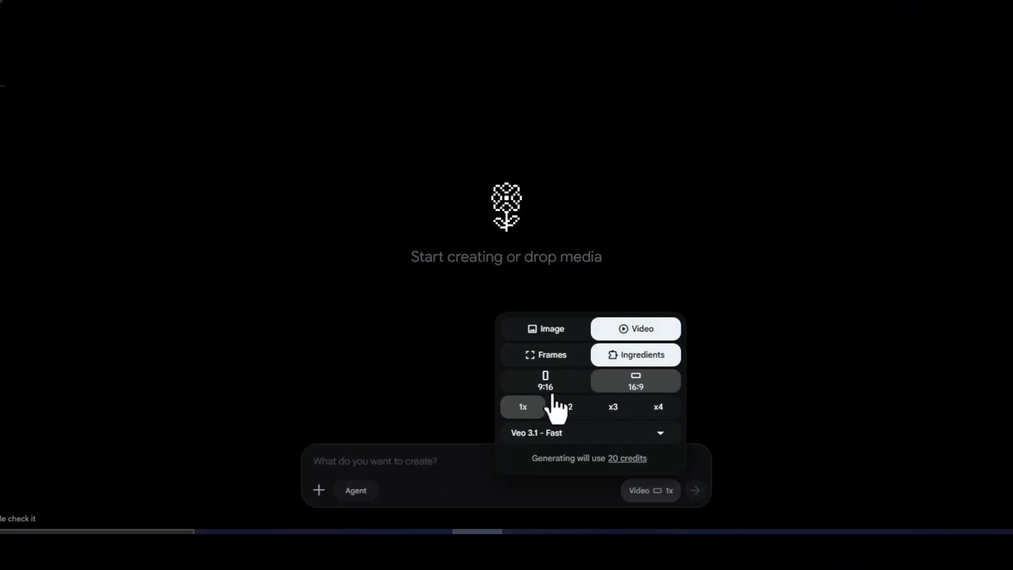
left_click(579, 435)
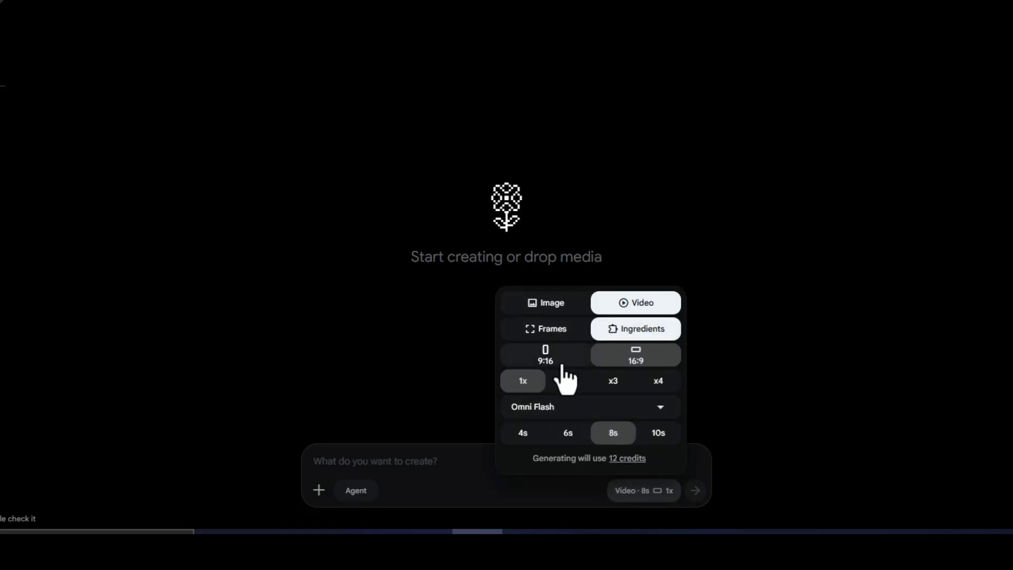
Step: Paste the Scene 1 prompt into the creation field, remove its leading label line, and generate the video
right_click(444, 462)
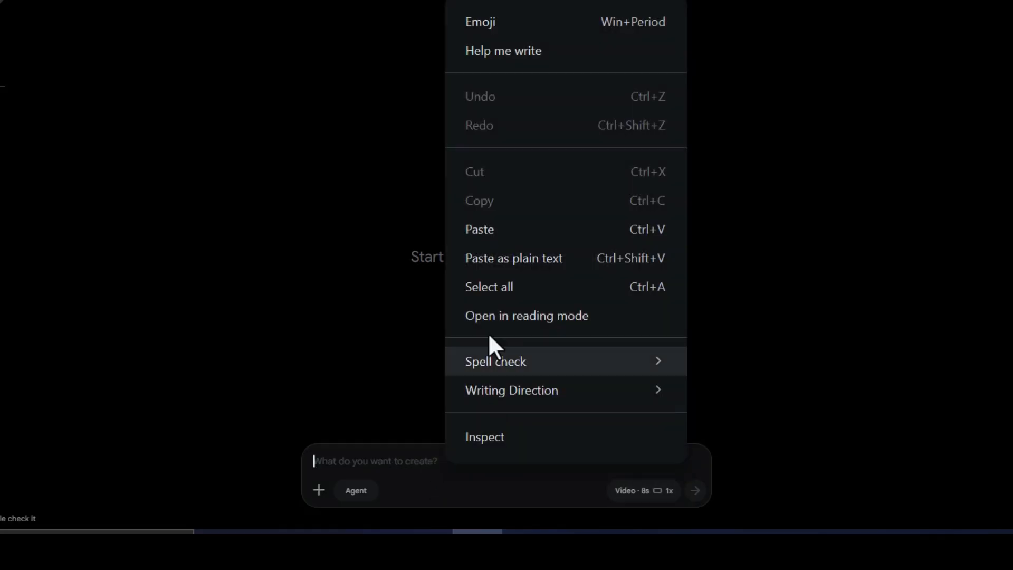
left_click(489, 228)
left_click_drag(391, 296, 311, 299)
key("BackSpace")
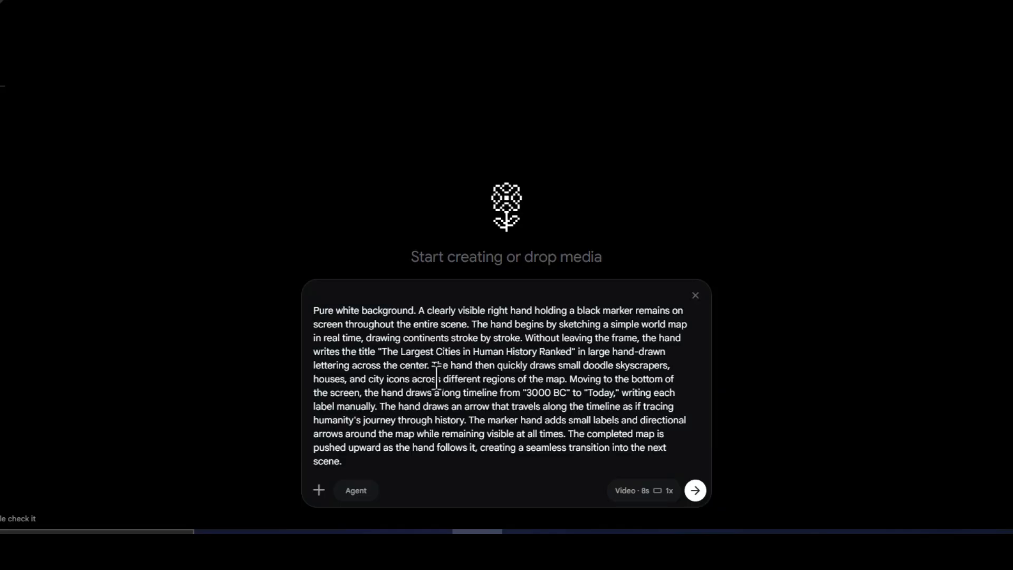
left_click(695, 490)
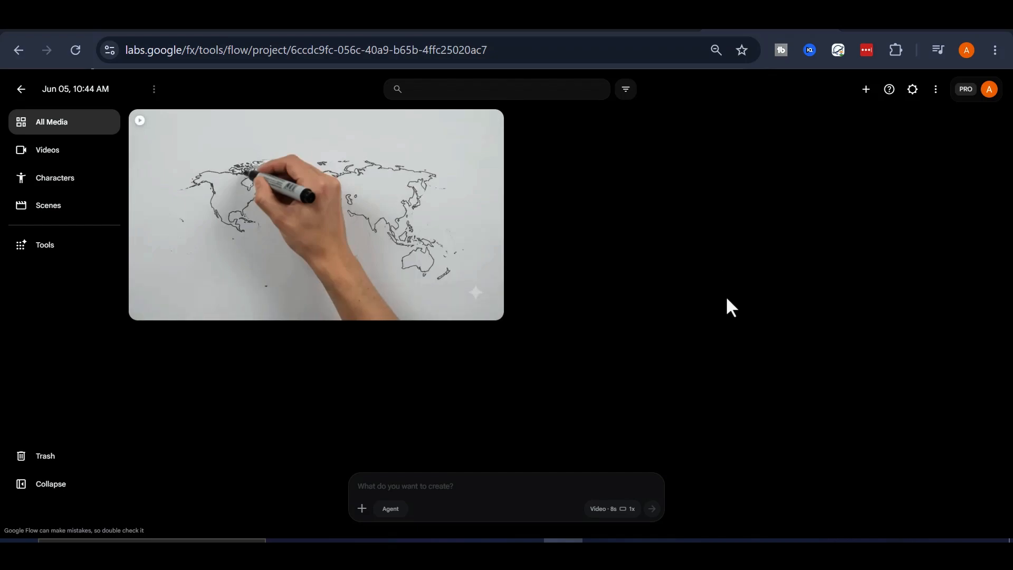
Step: Play the generated world map video, return to the project media, and download the clip
left_click(384, 242)
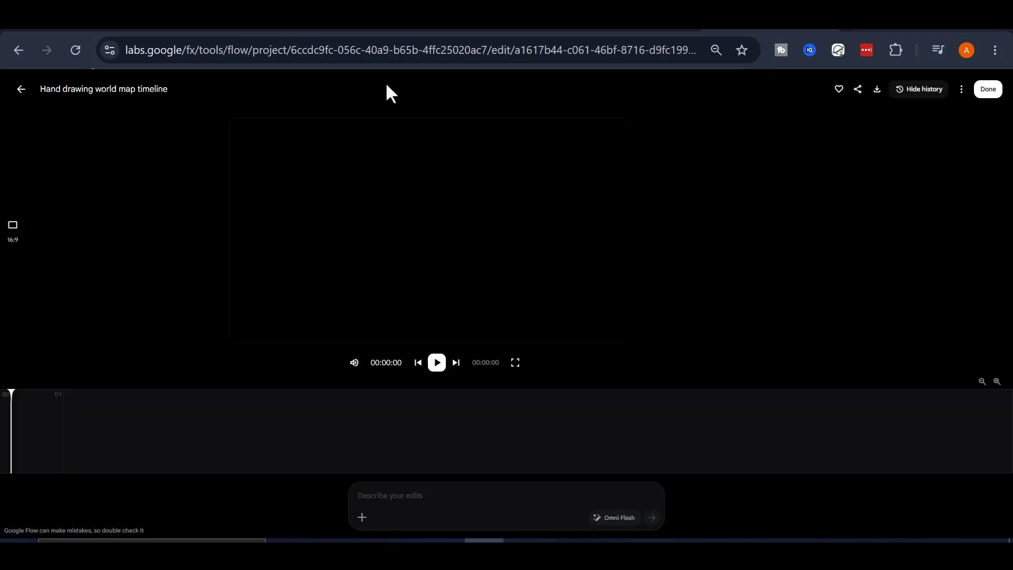
left_click(436, 363)
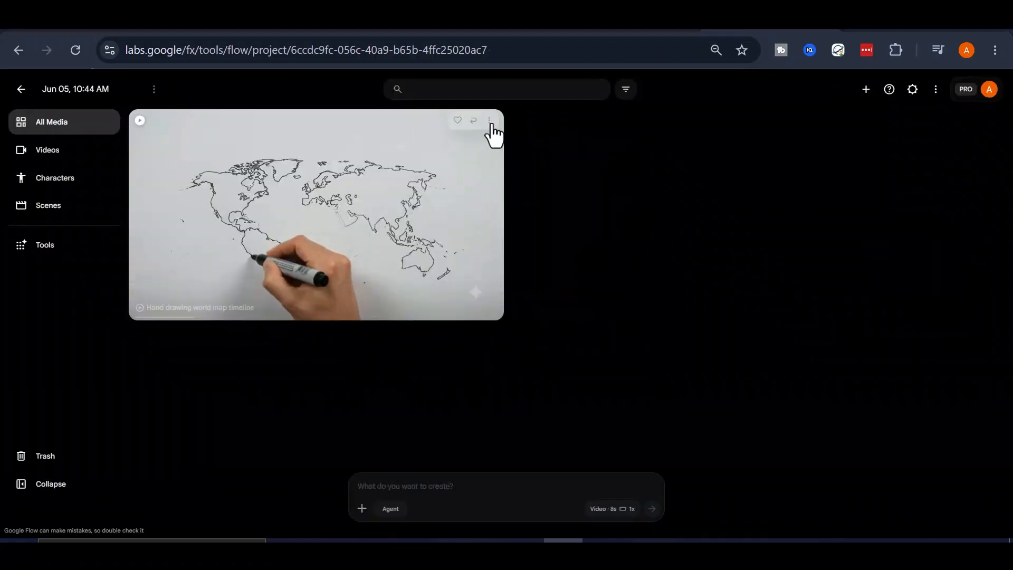
left_click(489, 123)
mouse_move(478, 196)
left_click(571, 240)
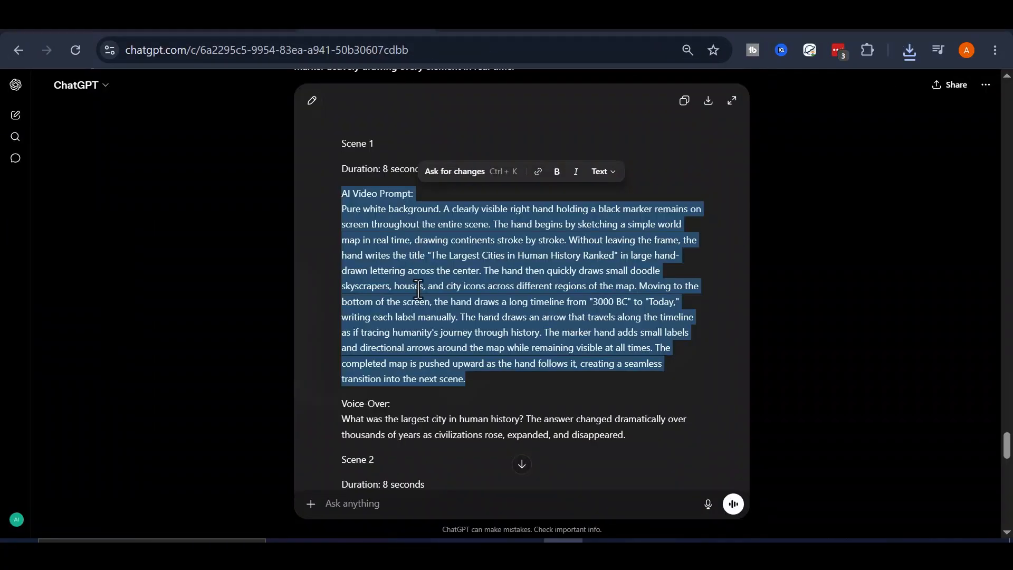
Step: Copy the Scene 2 AI Video Prompt about Uruk from ChatGPT and generate a video from it in Google Flow
scroll(364, 217, "down", 5)
left_click_drag(344, 210, 418, 350)
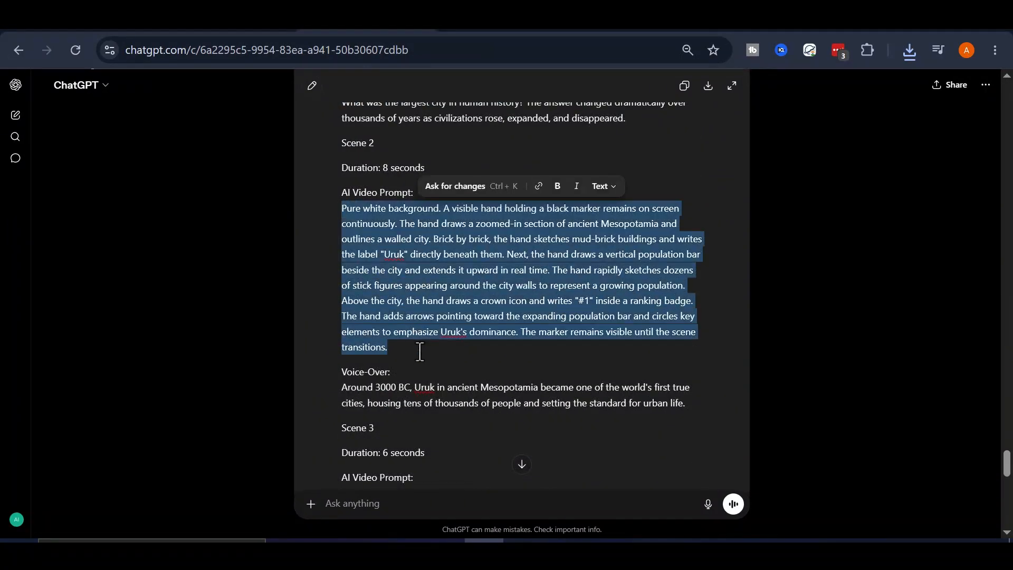
right_click(425, 338)
left_click(475, 199)
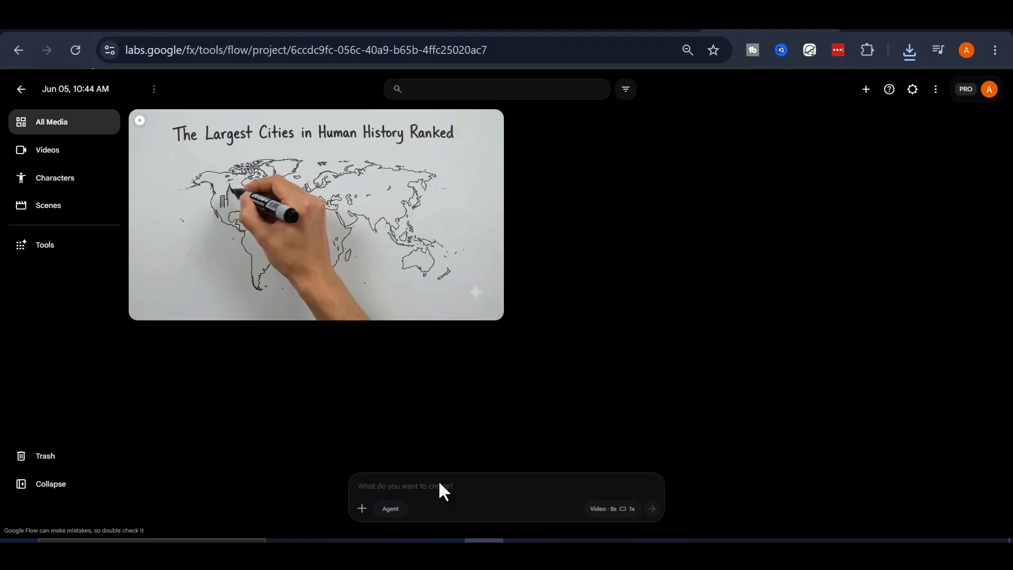
right_click(438, 485)
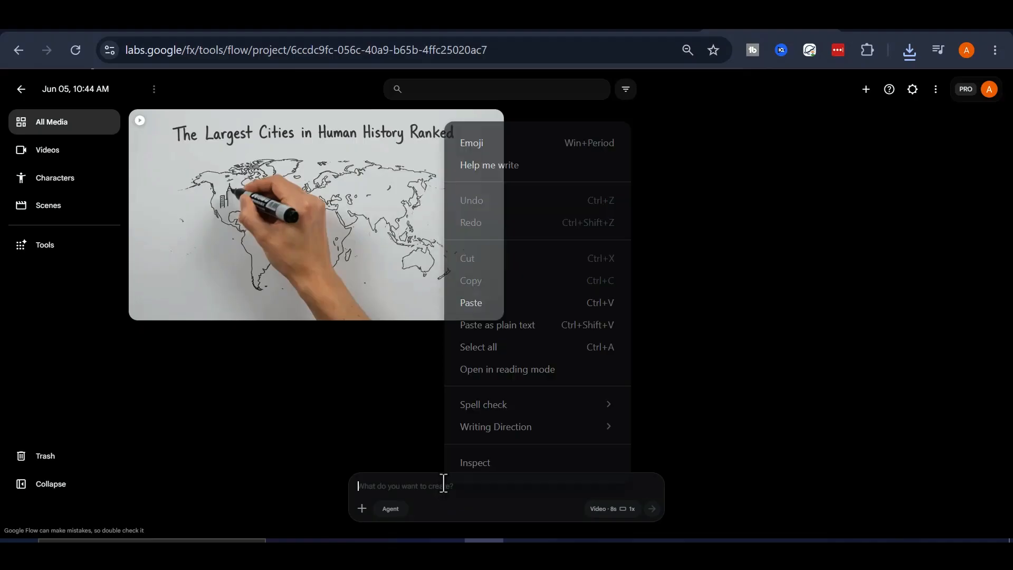
left_click(471, 301)
left_click(652, 509)
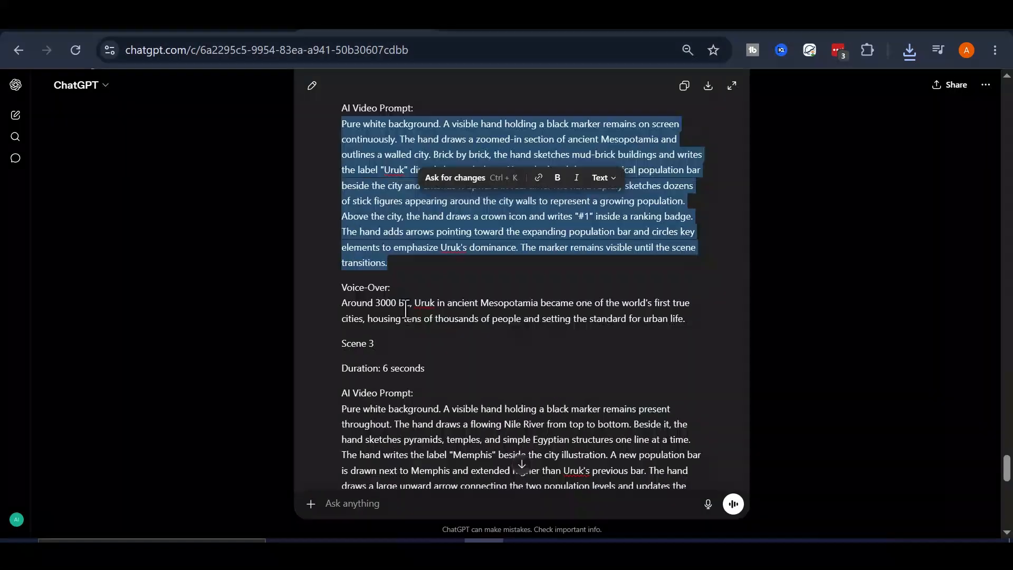
Step: Copy the Scene 3 AI Video Prompt about Memphis from ChatGPT and generate a video from it in Google Flow
scroll(406, 311, "down", 4)
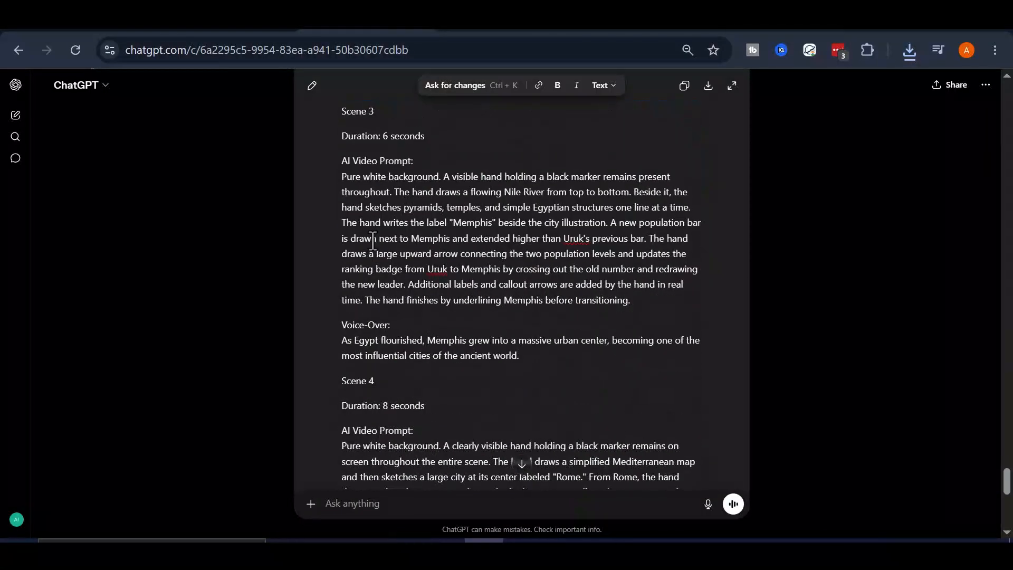
left_click_drag(342, 177, 637, 299)
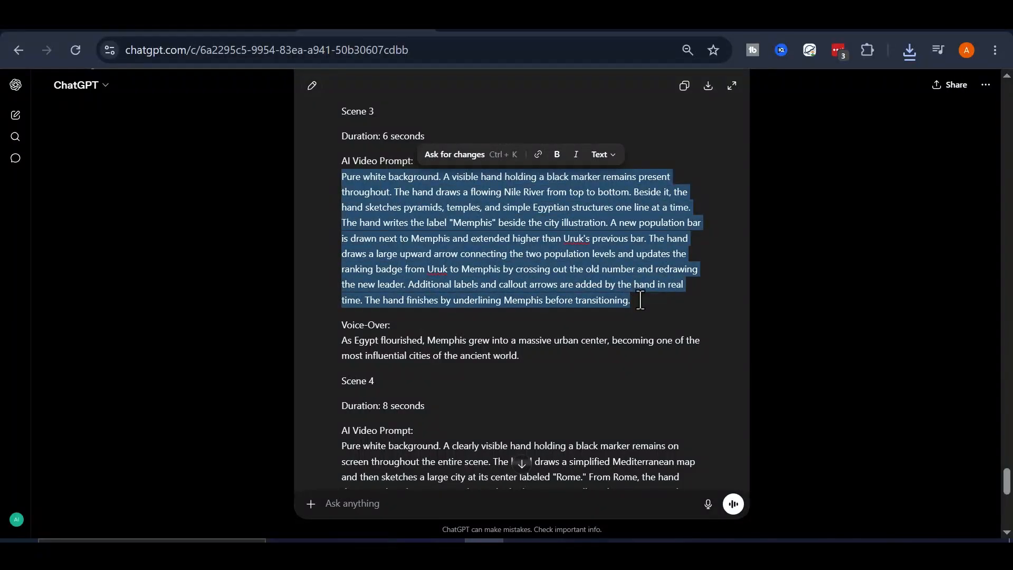
right_click(543, 252)
left_click(595, 198)
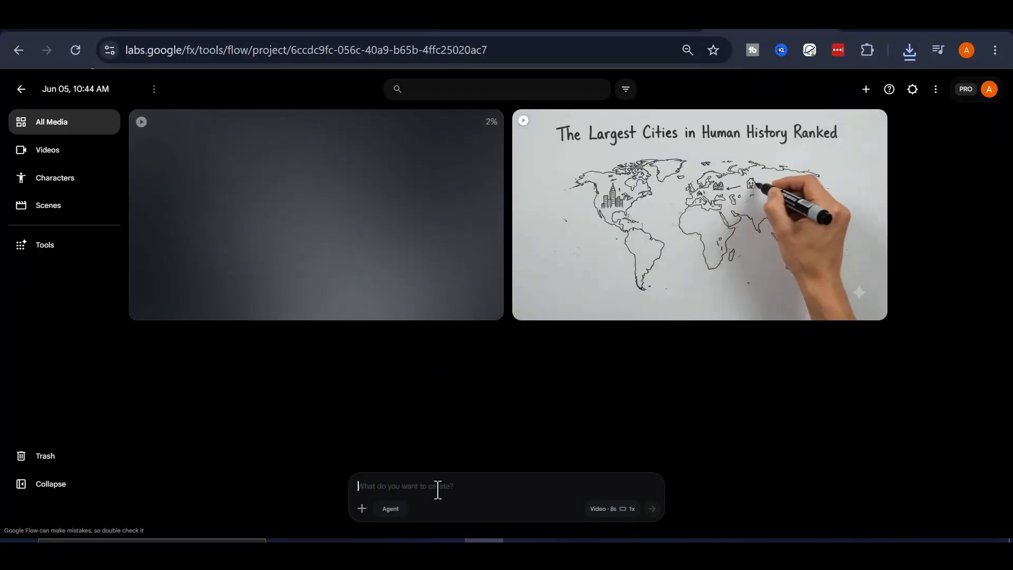
right_click(437, 486)
left_click(475, 310)
left_click(652, 508)
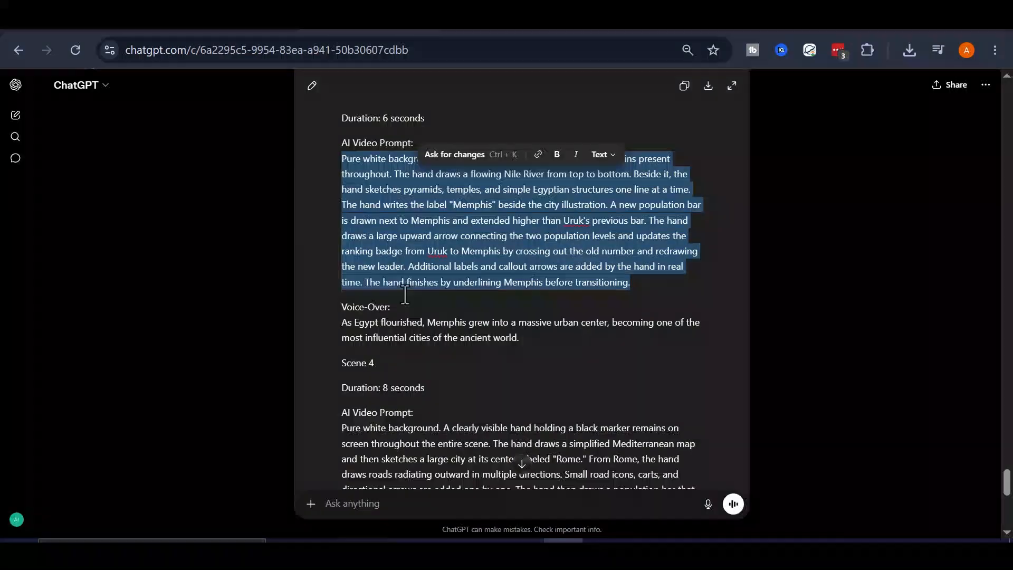
Step: Copy the Scene 4 AI Video Prompt about Rome's map and roads from ChatGPT and generate its video in Google Flow
scroll(342, 233, "down", 4)
left_click_drag(342, 234, 562, 320)
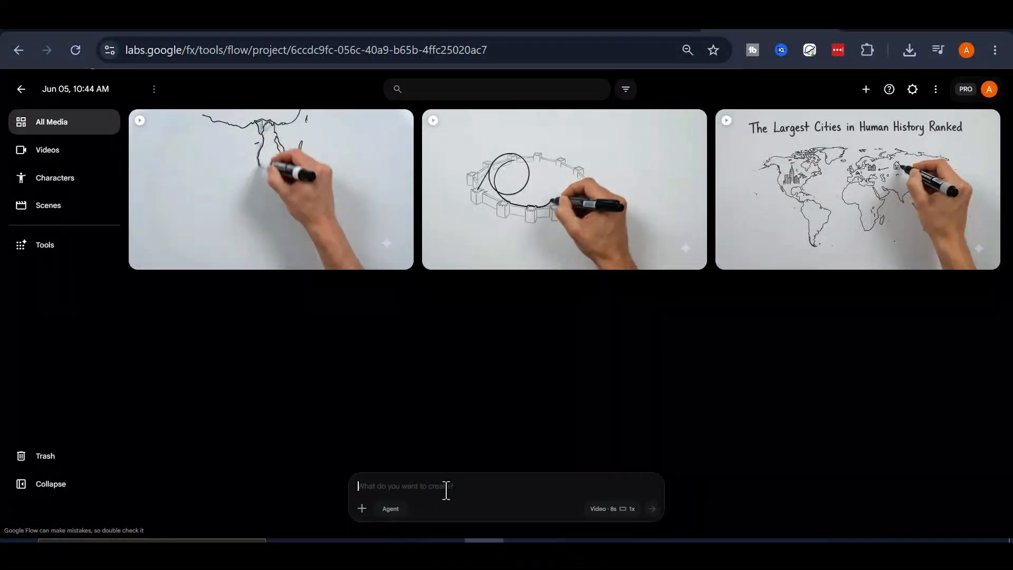
right_click(446, 490)
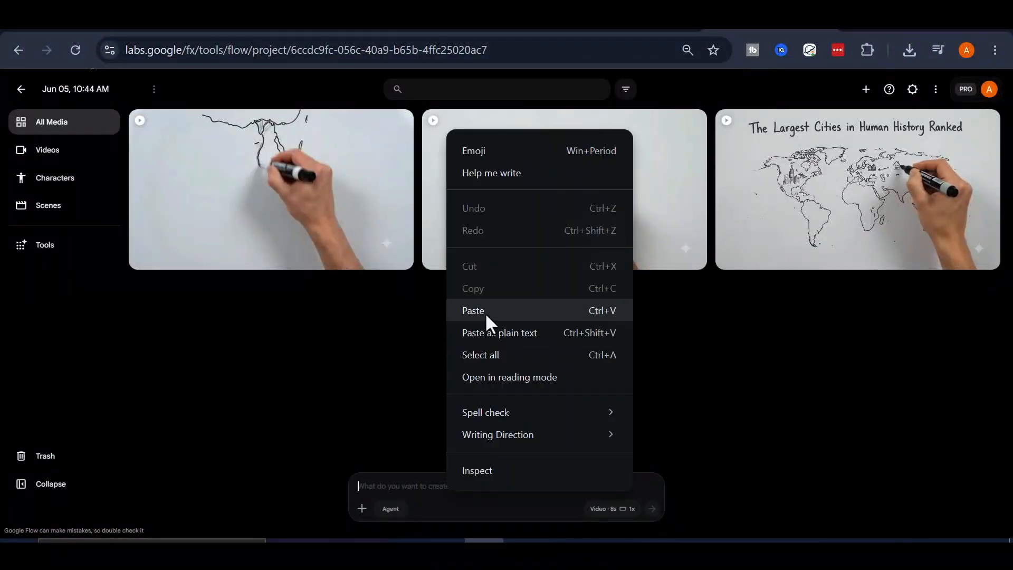
left_click(486, 322)
left_click(652, 509)
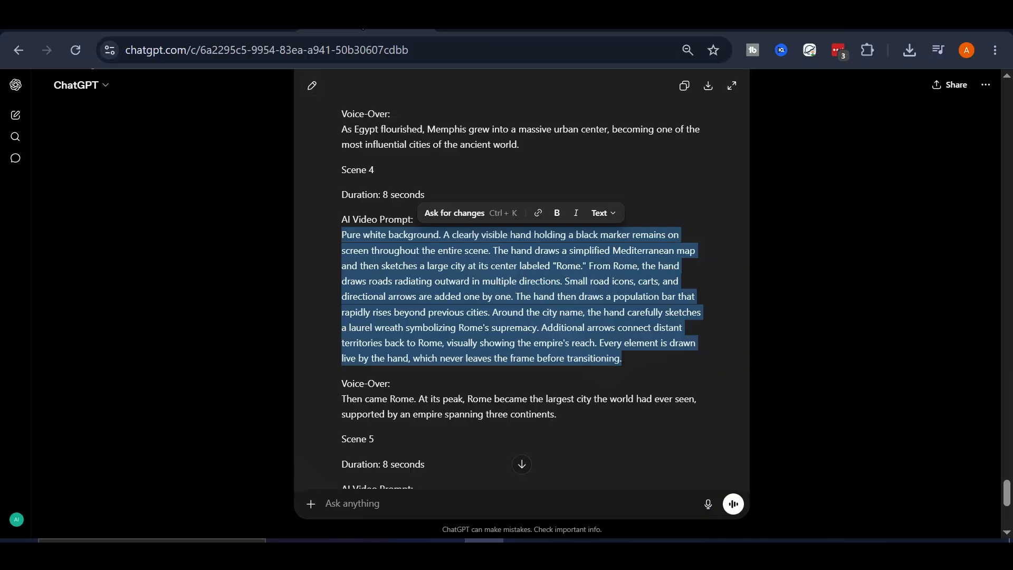
Step: Copy the Scene 5 AI Video Prompt about the ranking chart from ChatGPT and generate its video in Google Flow
scroll(346, 299, "down", 4)
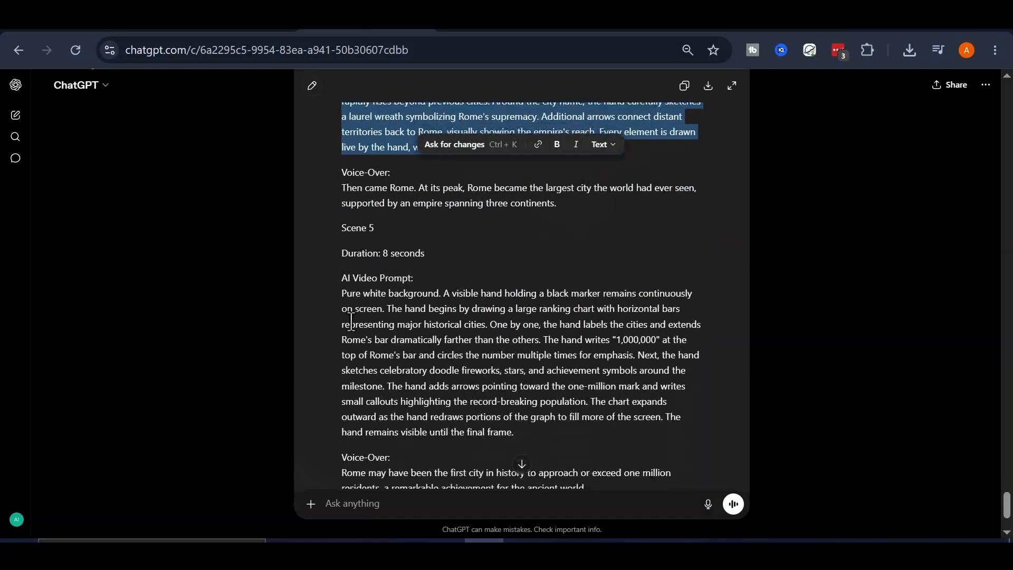
left_click(346, 299)
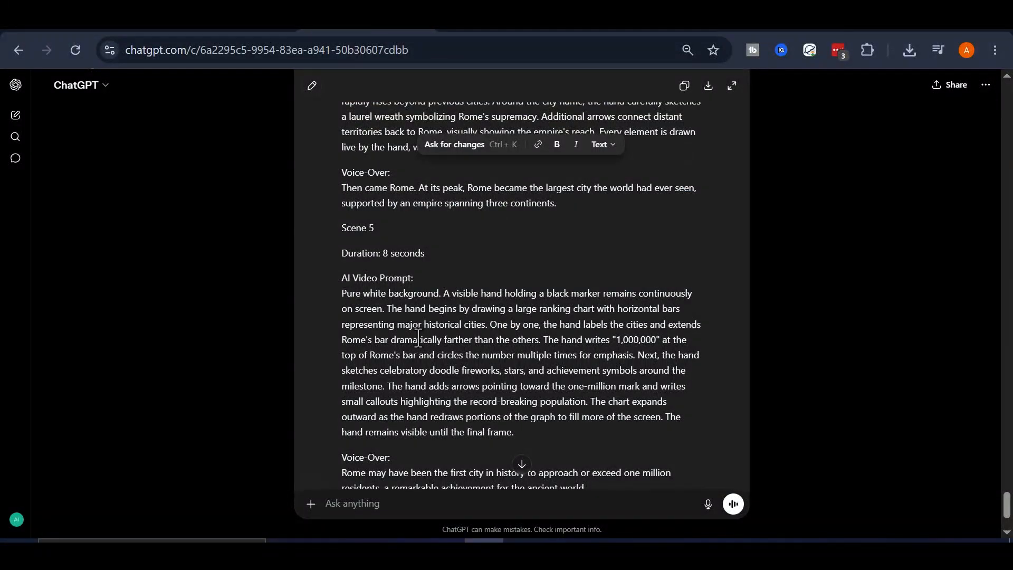
left_click_drag(458, 391, 341, 294)
right_click(438, 306)
left_click(453, 204)
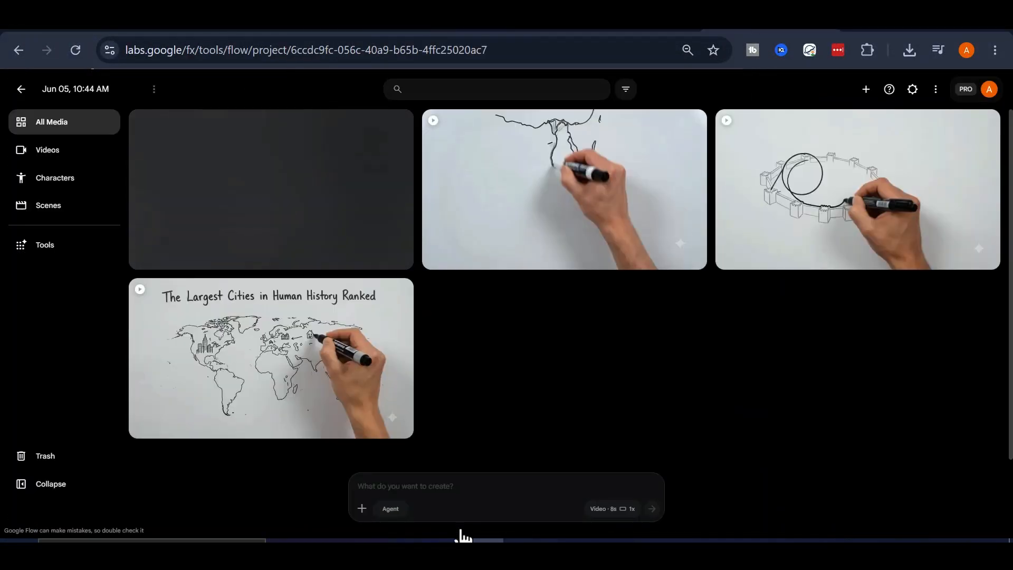
right_click(459, 484)
left_click(490, 329)
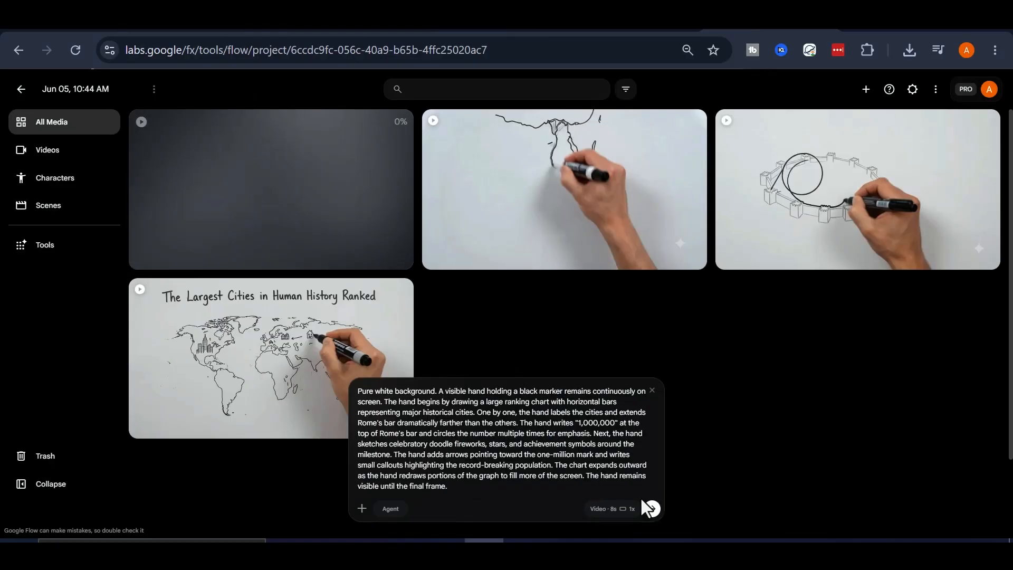
left_click(651, 509)
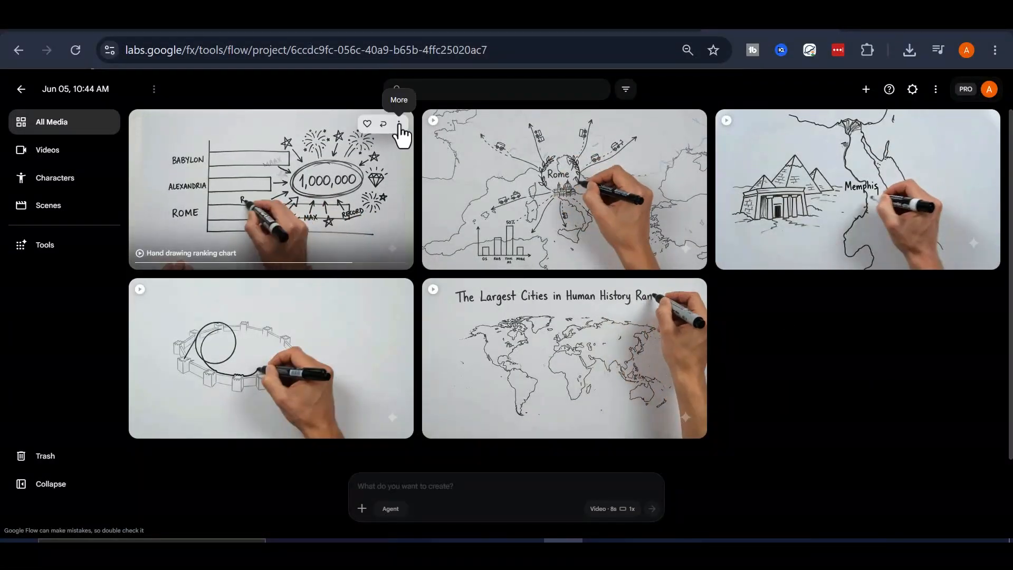
Step: Download the generated ranking chart video from the project's media
left_click(399, 124)
mouse_move(401, 197)
left_click(475, 232)
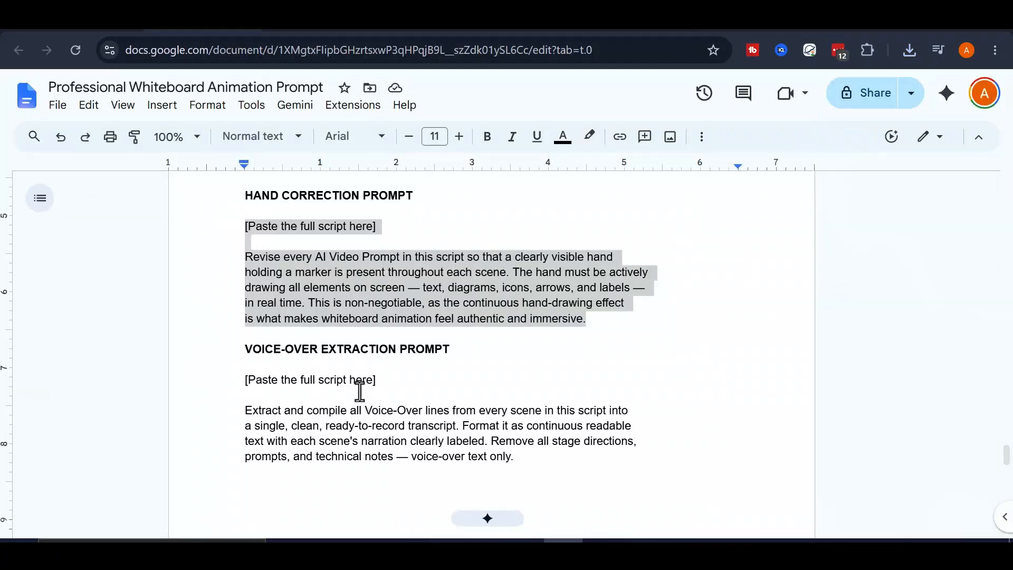
Step: Copy the Voice-Over Extraction Prompt with its script placeholder from the Google Docs document and paste it into the ChatGPT message field
left_click_drag(514, 457, 245, 380)
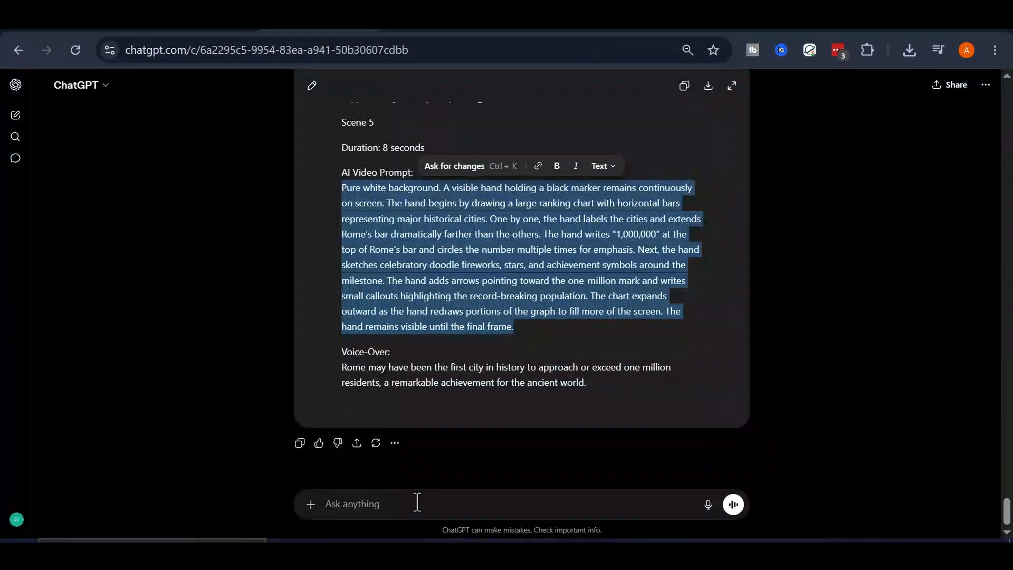
right_click(417, 499)
left_click(463, 288)
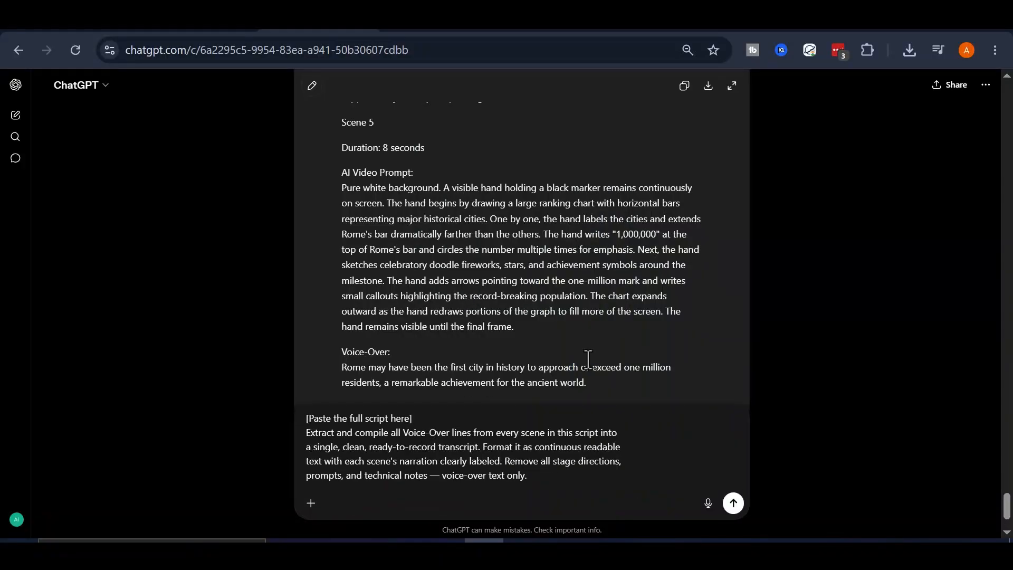
Step: Paste the full script over the placeholder to extract the voice-over transcript, and ask ChatGPT to remove the scene titles and output only the voiceovers
right_click(327, 420)
left_click(382, 221)
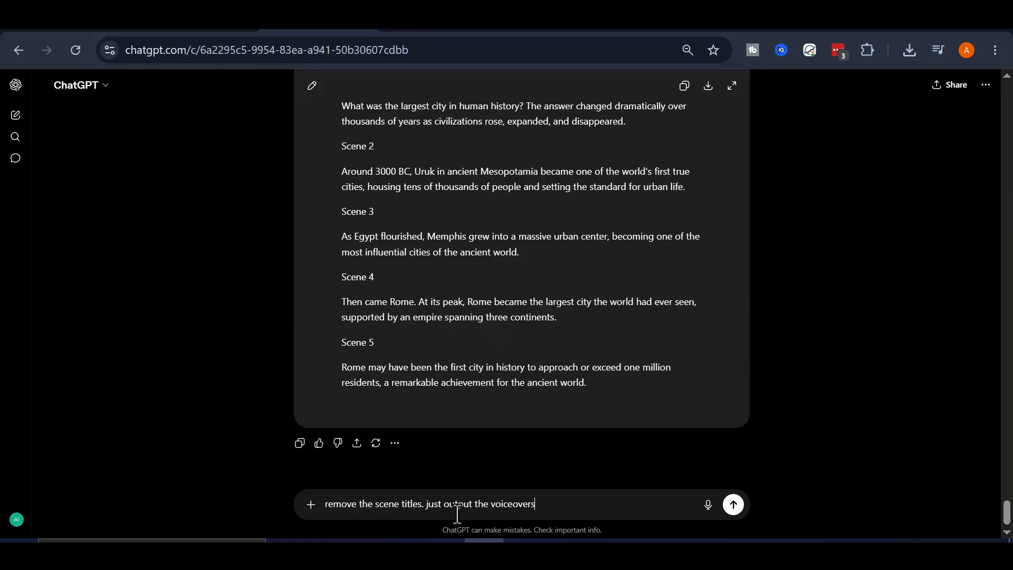
key("Return")
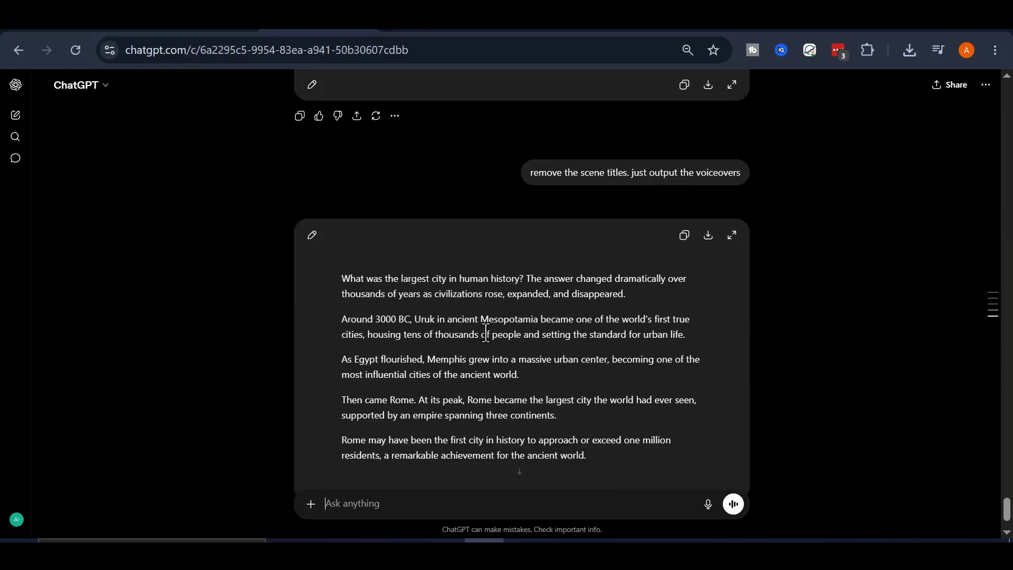
scroll(514, 302, "down", 2)
scroll(565, 251, "up", 4)
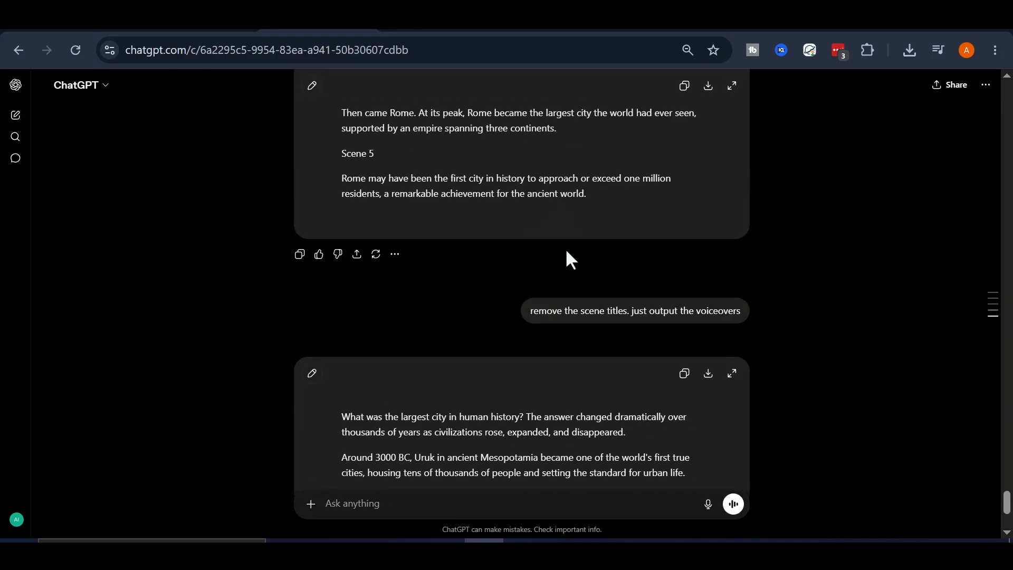
scroll(565, 256, "down", 4)
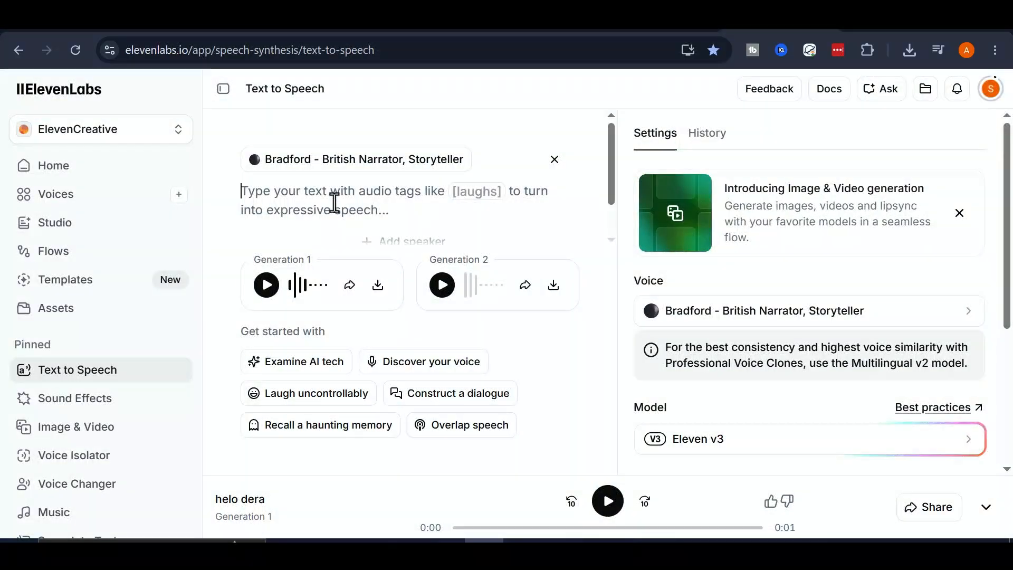
Step: Paste the voice-over transcript into ElevenLabs Text to Speech and generate it with the Bradford - British Narrator, Storyteller voice on Eleven v3
right_click(334, 202)
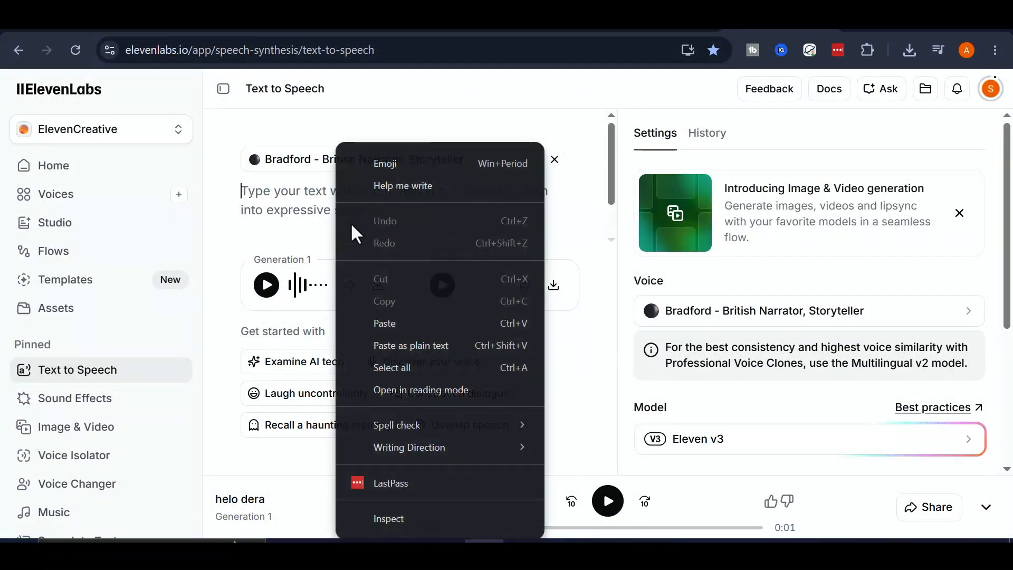
left_click(389, 323)
scroll(375, 203, "down", 5)
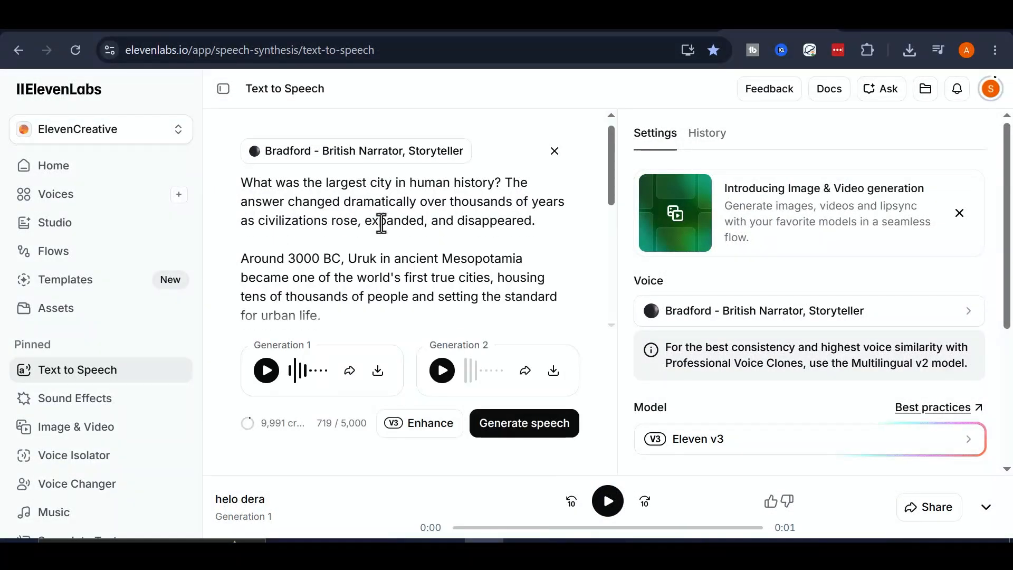
scroll(432, 233, "up", 10)
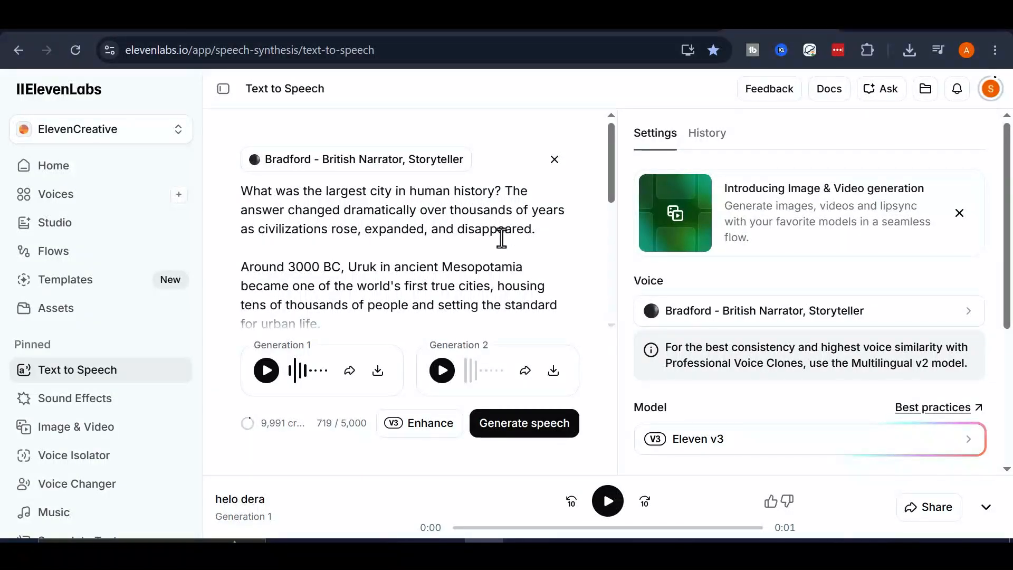
left_click(528, 434)
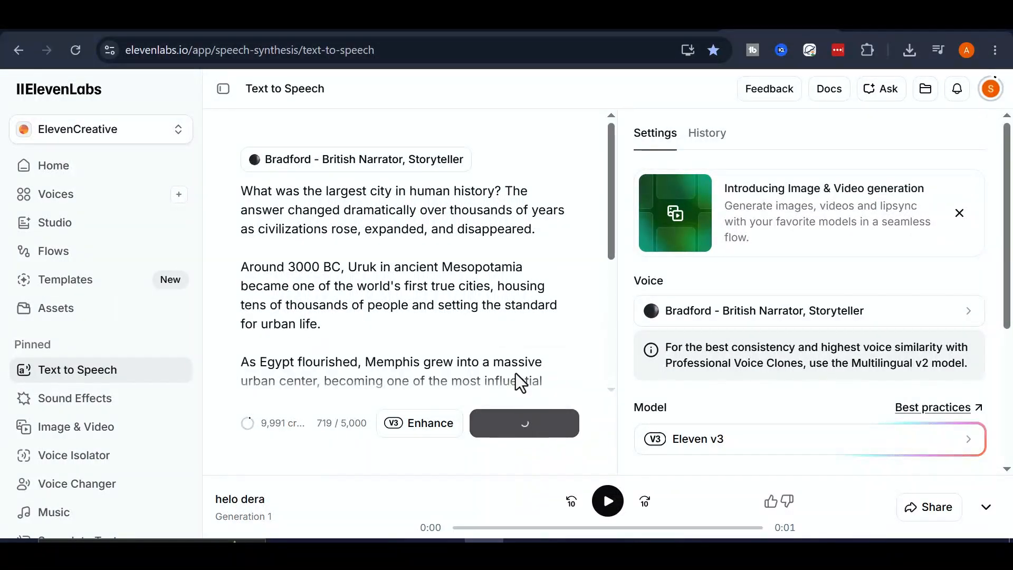
scroll(470, 301, "down", 4)
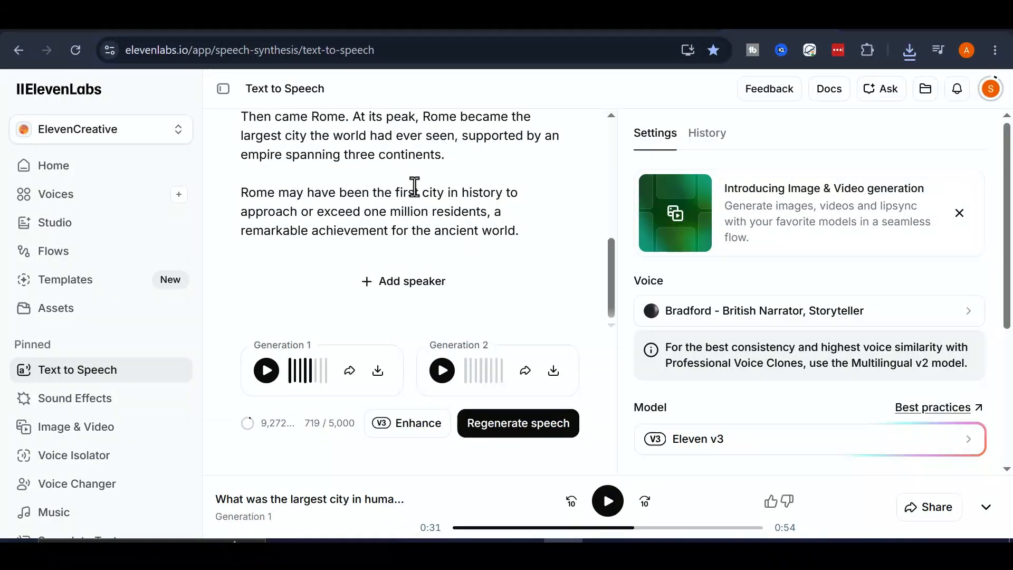
scroll(424, 204, "up", 2)
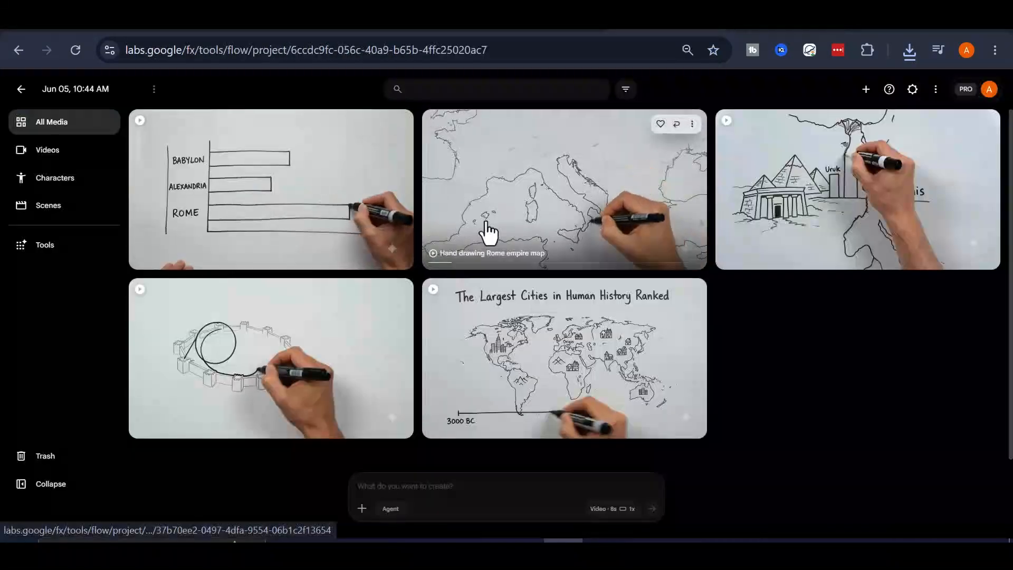
Step: Switch to the CapCut project and import the ElevenLabs voice-over and the five hand-drawing videos from the Downloads folder
mouse_move(725, 228)
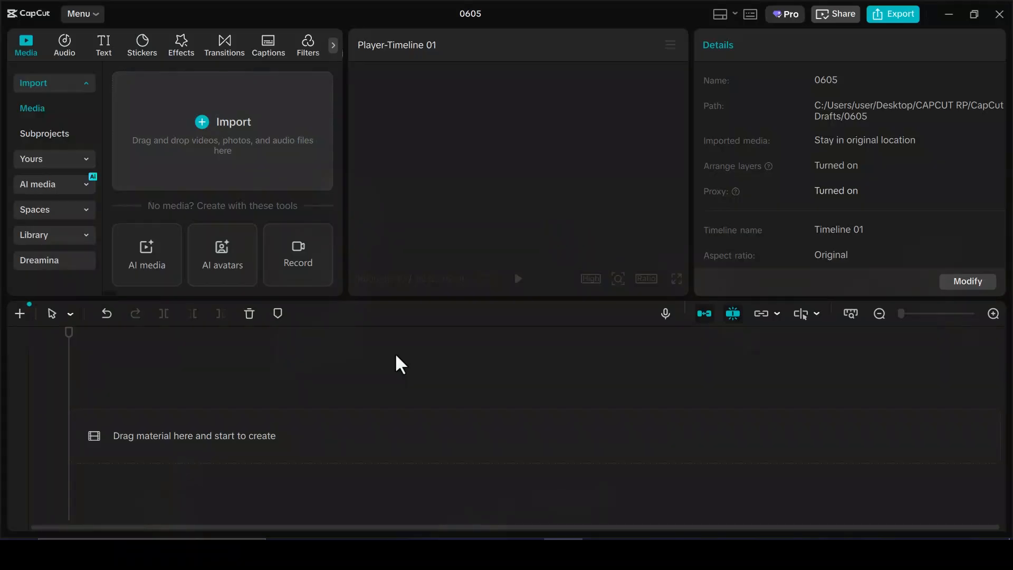
left_click(238, 134)
left_click_drag(582, 392, 253, 159)
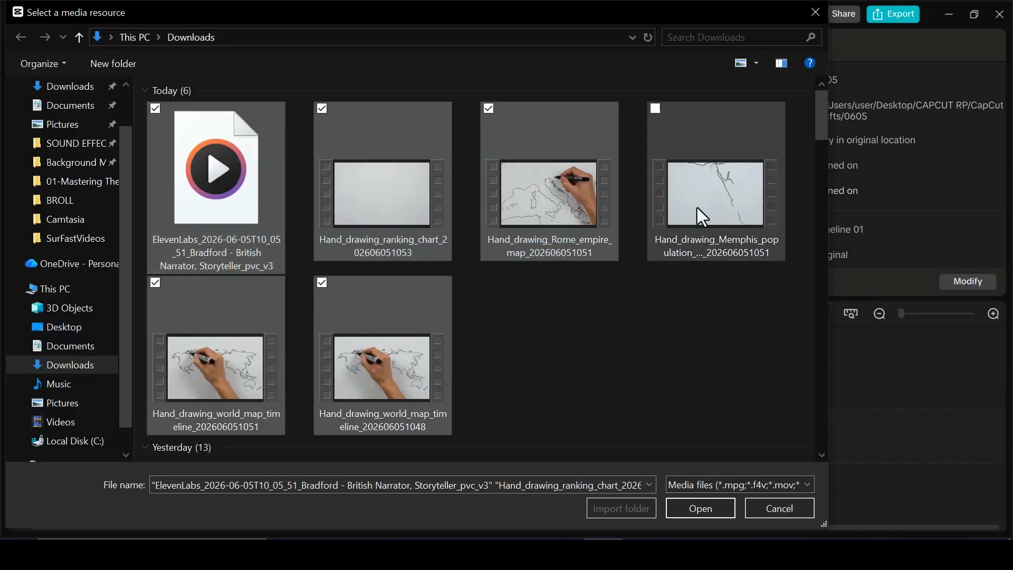
left_click(701, 220, "ctrl")
left_click(696, 510)
Step: Place the ElevenLabs voice-over audio at the start of the timeline
left_click_drag(279, 259, 167, 438)
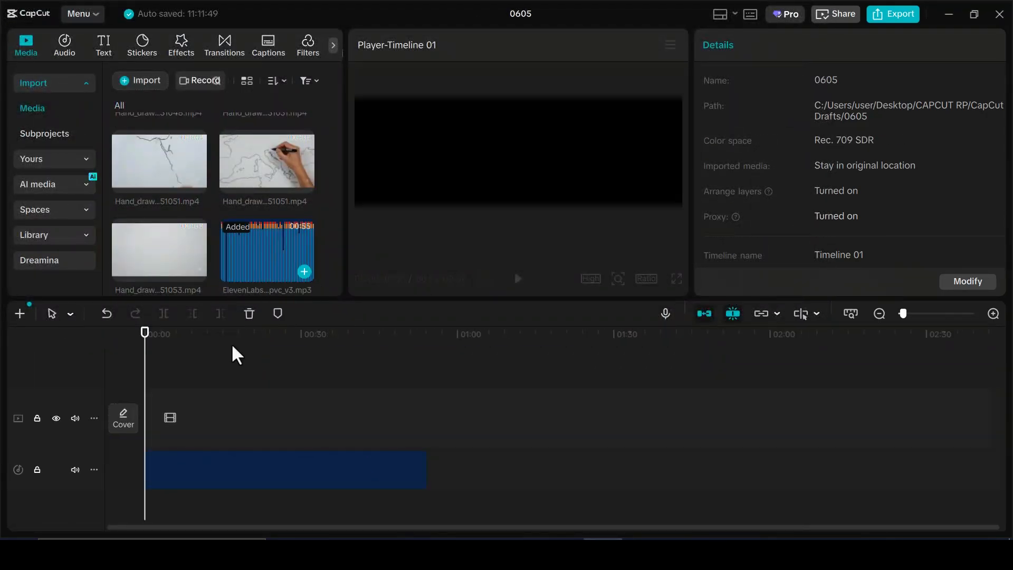
left_click(993, 314)
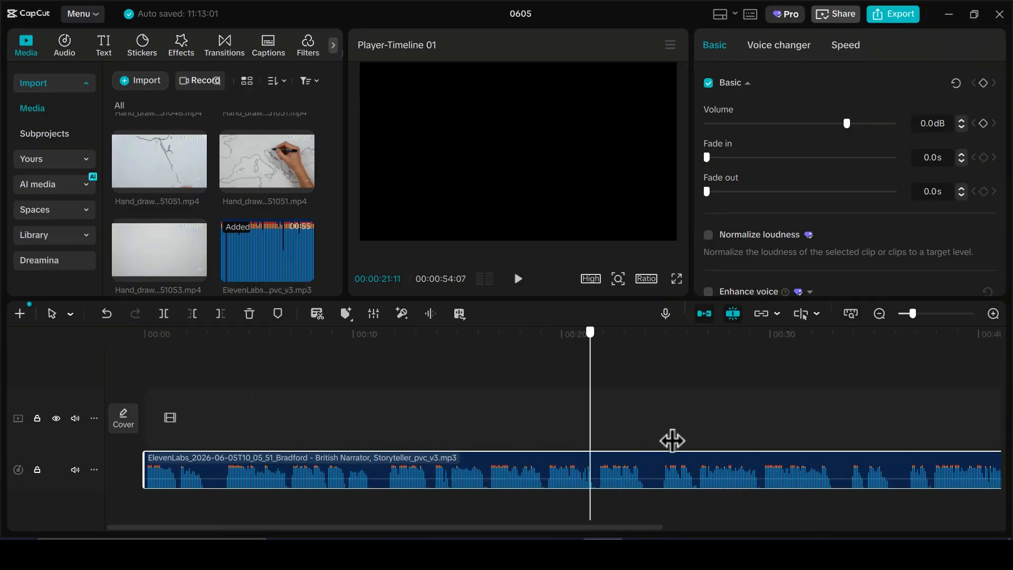
left_click(880, 315)
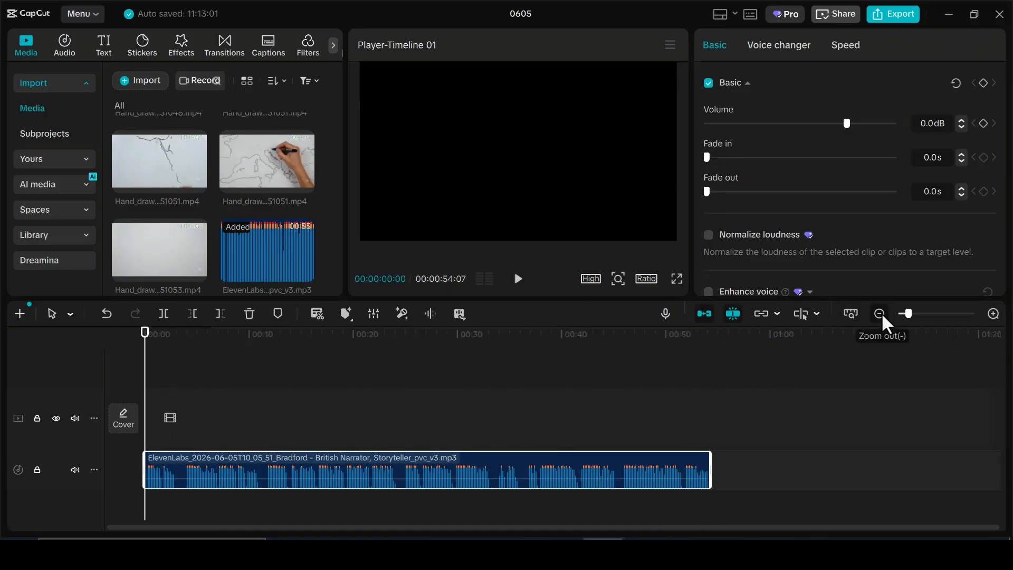
left_click(851, 314)
Step: Line up the five videos on the video track: both world map clips, Memphis population, Rome empire map and ranking chart
scroll(199, 188, "up", 2)
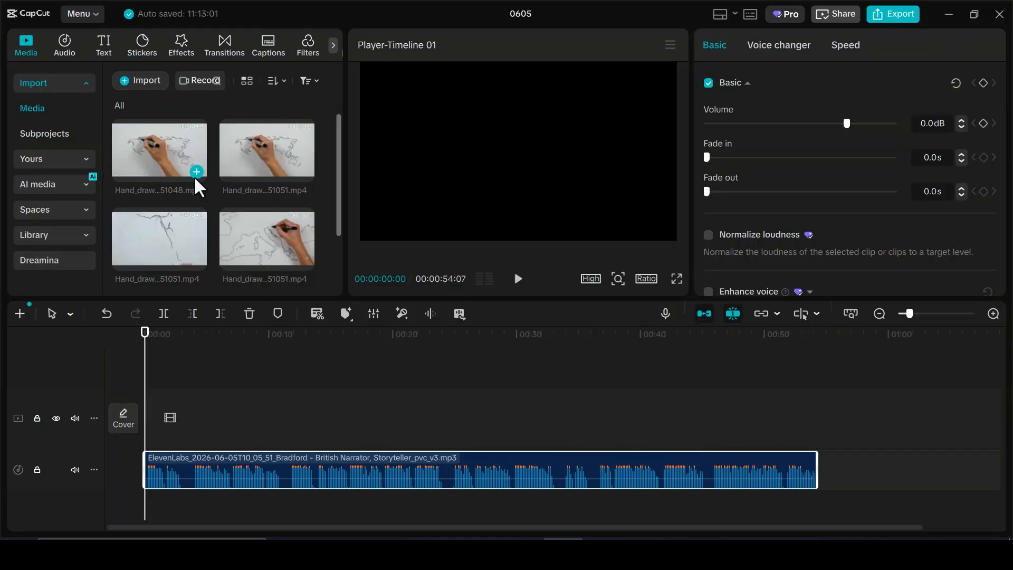
left_click_drag(171, 158, 178, 415)
left_click_drag(267, 158, 274, 417)
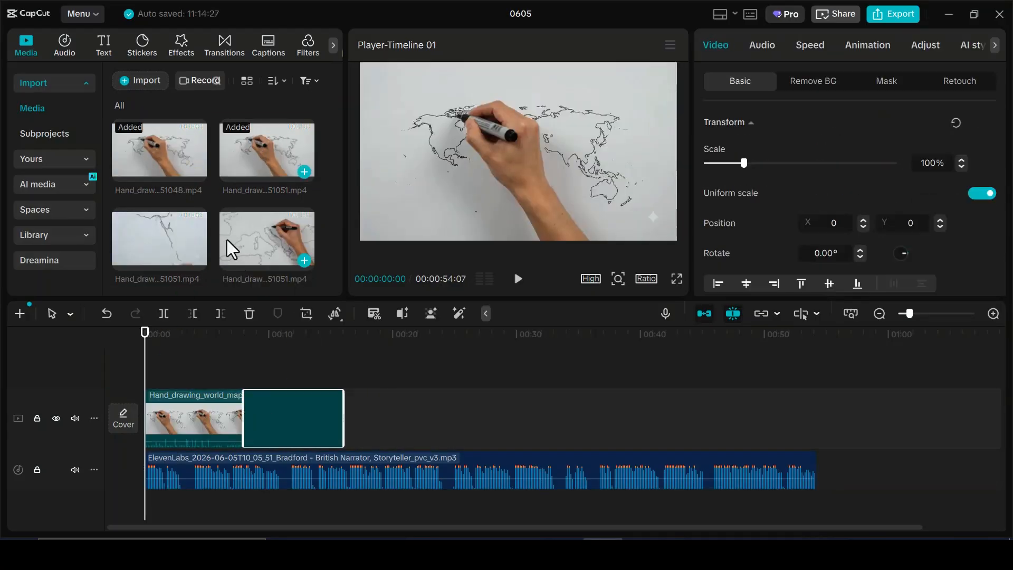
left_click_drag(170, 244, 355, 417)
left_click_drag(261, 237, 495, 421)
scroll(220, 248, "down", 2)
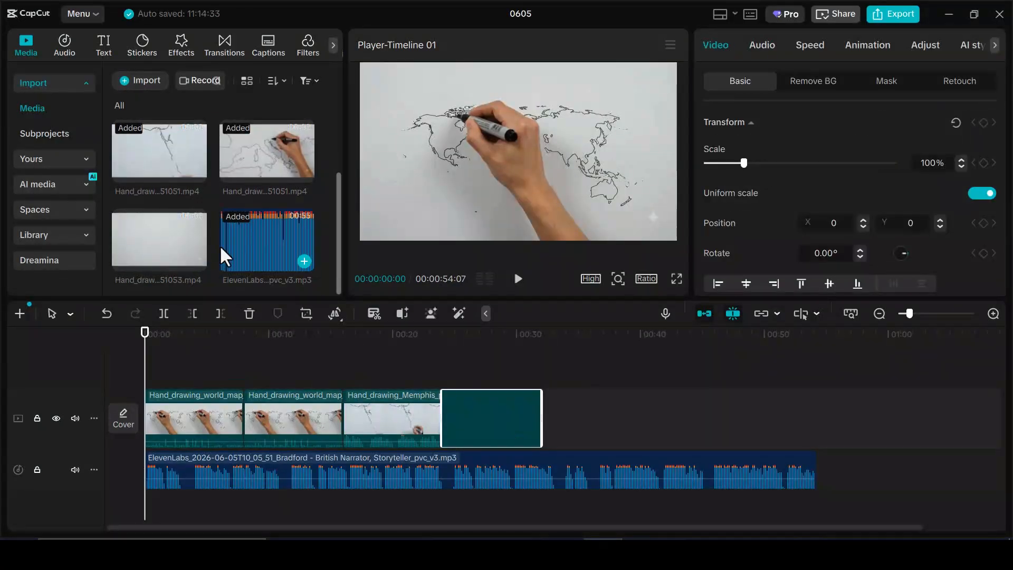
left_click_drag(159, 240, 562, 417)
Step: Set the project's aspect ratio to 16:9 and scale all five video clips to 102%
left_click(647, 279)
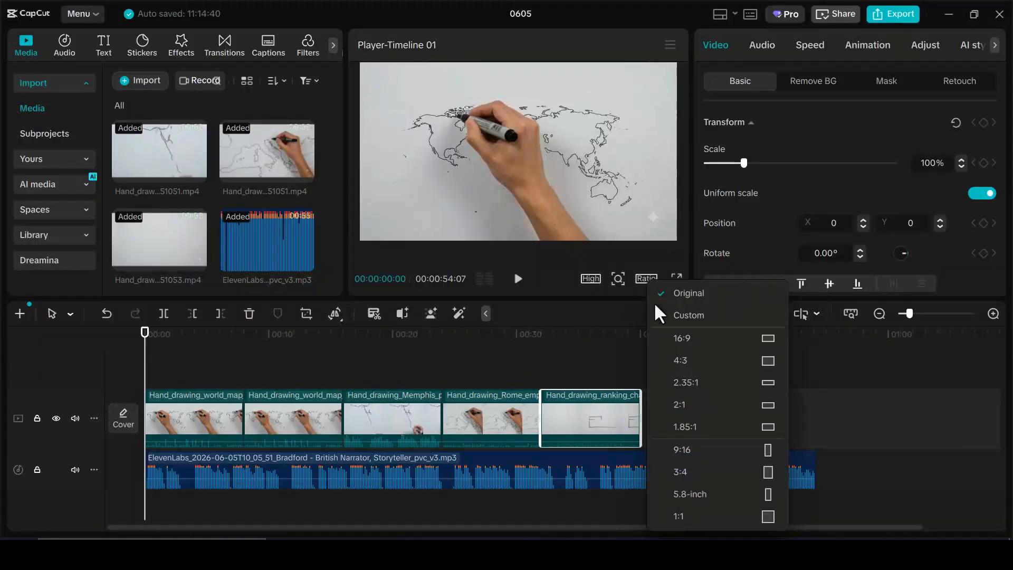
left_click(684, 340)
left_click_drag(706, 412, 214, 404)
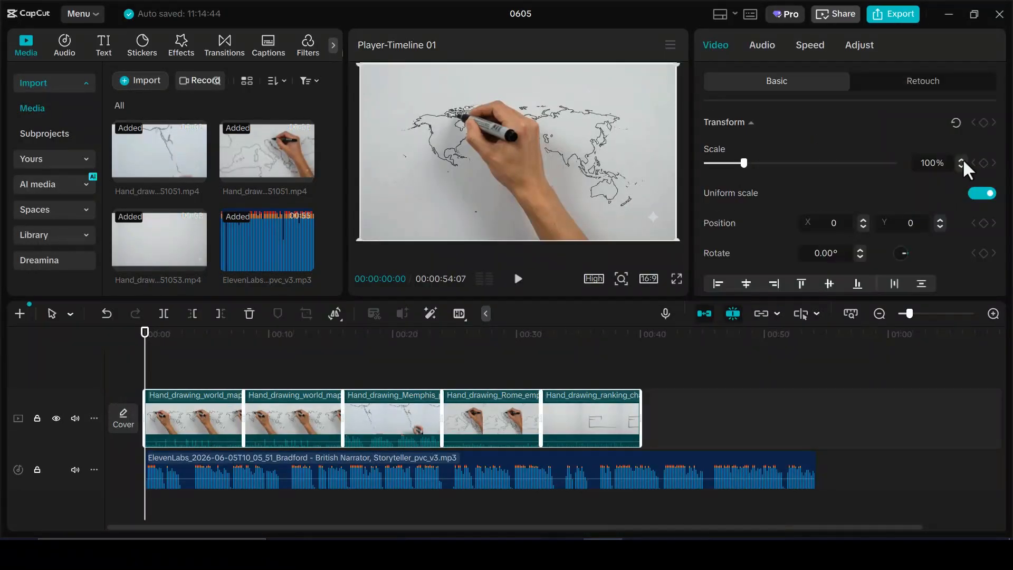
left_click(961, 160)
left_click(202, 369)
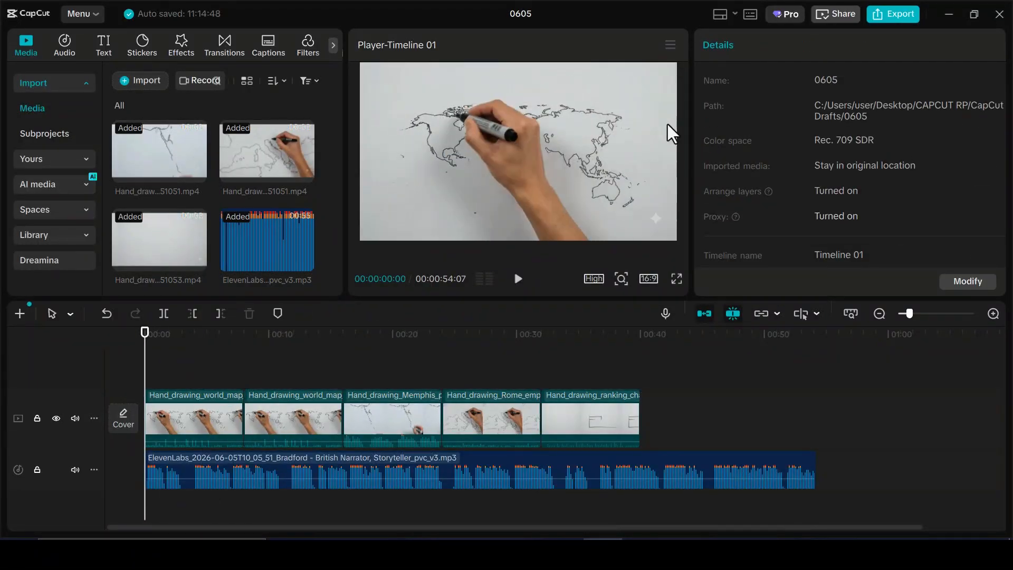
Step: Play the opening narration against the clips and park the playhead at 00:00:11:05
left_click(518, 279)
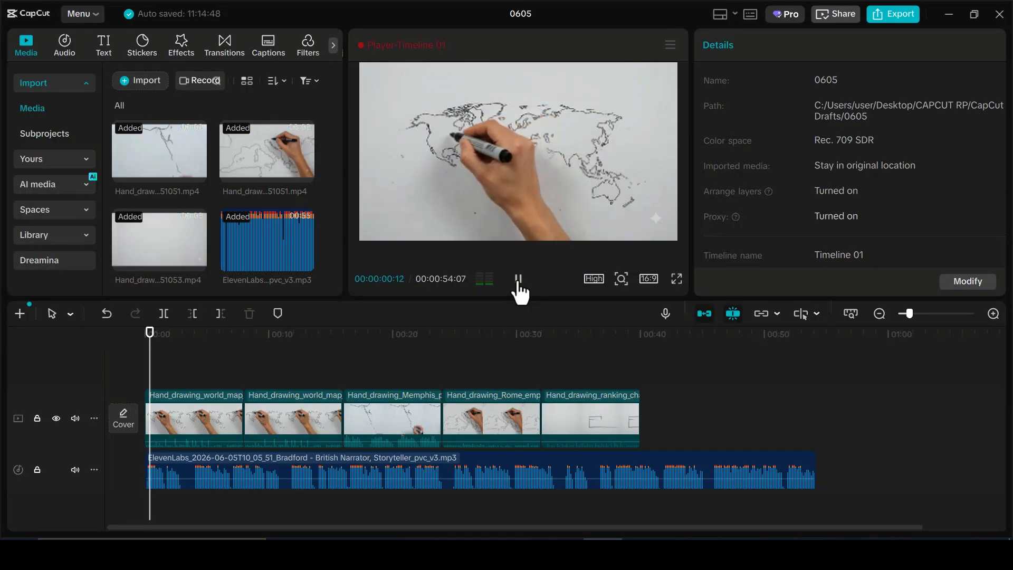
left_click(518, 280)
left_click_drag(151, 388, 261, 416)
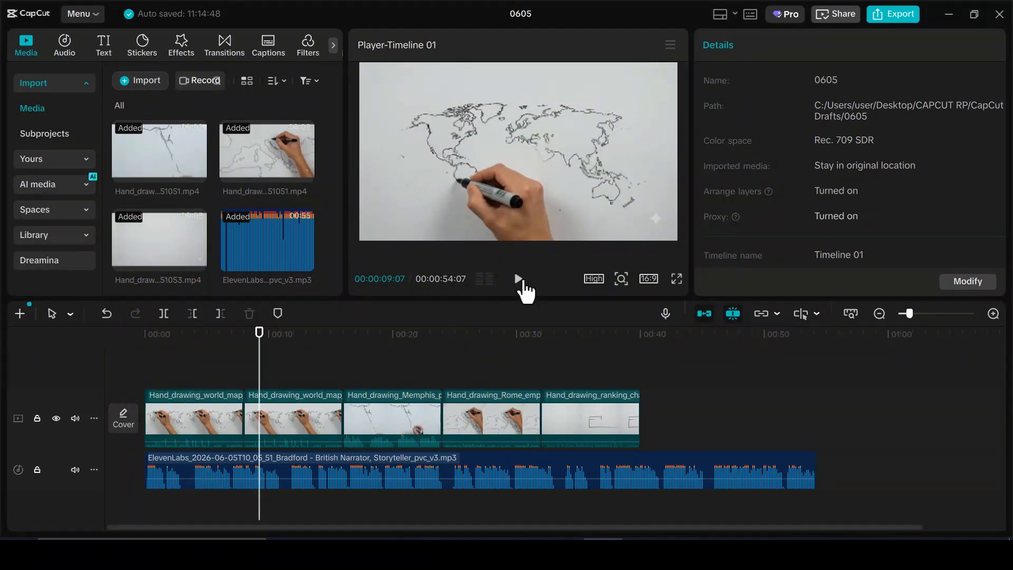
left_click(520, 280)
left_click(520, 281)
left_click_drag(264, 375, 285, 399)
Step: Slow the first world map clip to 0.70x speed
left_click(219, 413)
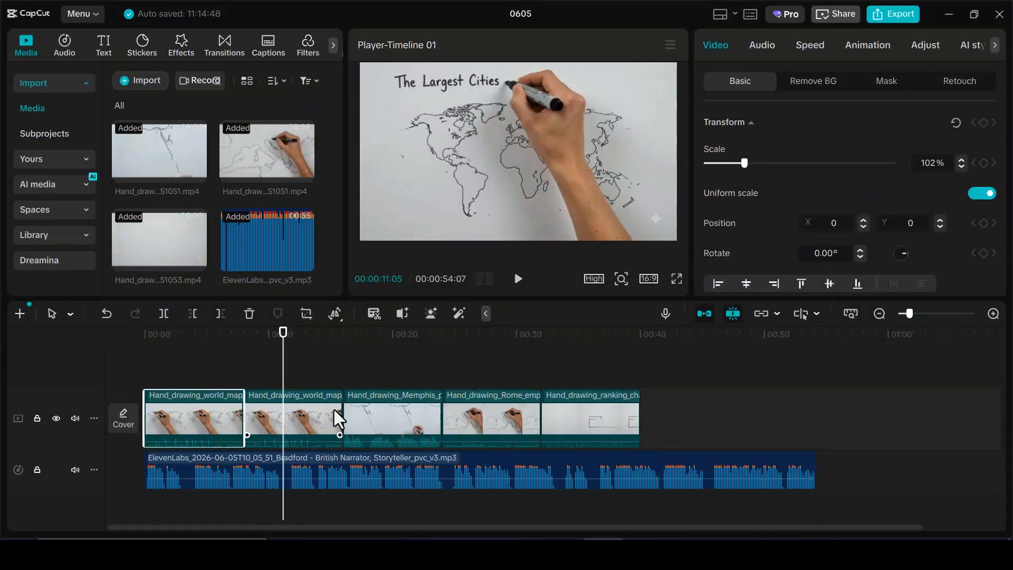
left_click(810, 45)
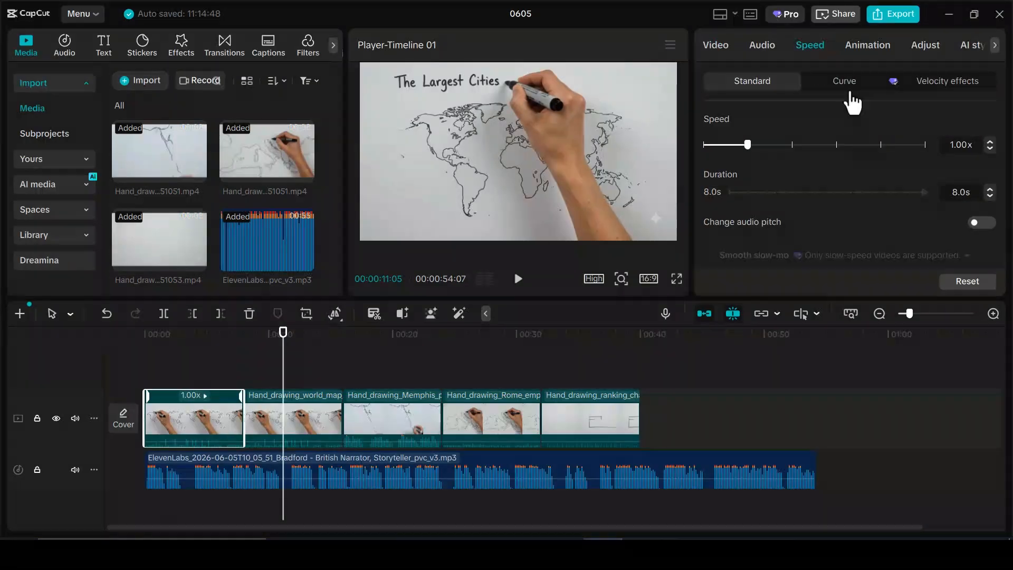
left_click(991, 150)
left_click(991, 150)
left_click(991, 150)
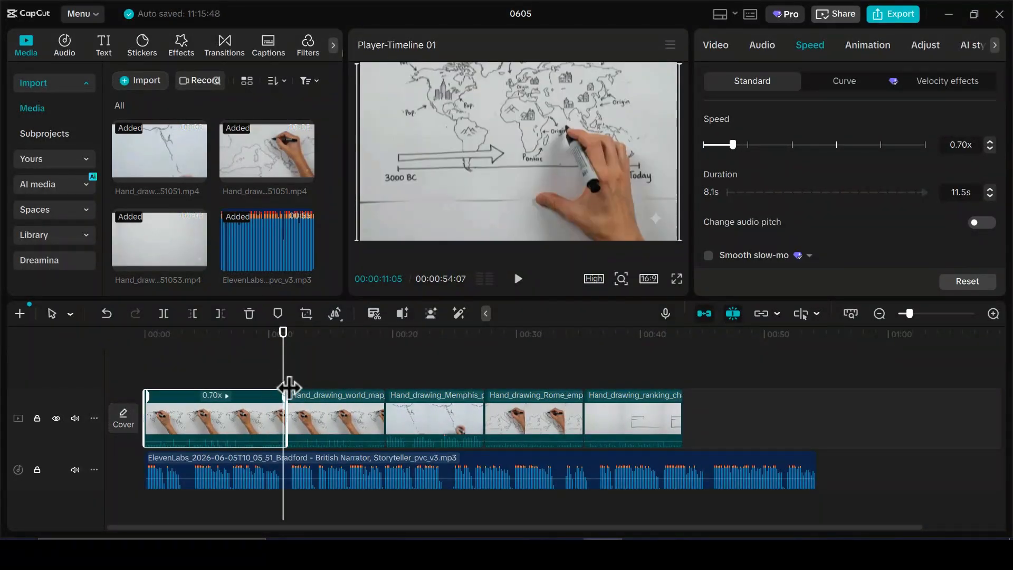
Step: Trim the end of the first world map clip to the playhead and play back the cut
left_click(221, 314)
left_click_drag(283, 371, 283, 404)
left_click(518, 279)
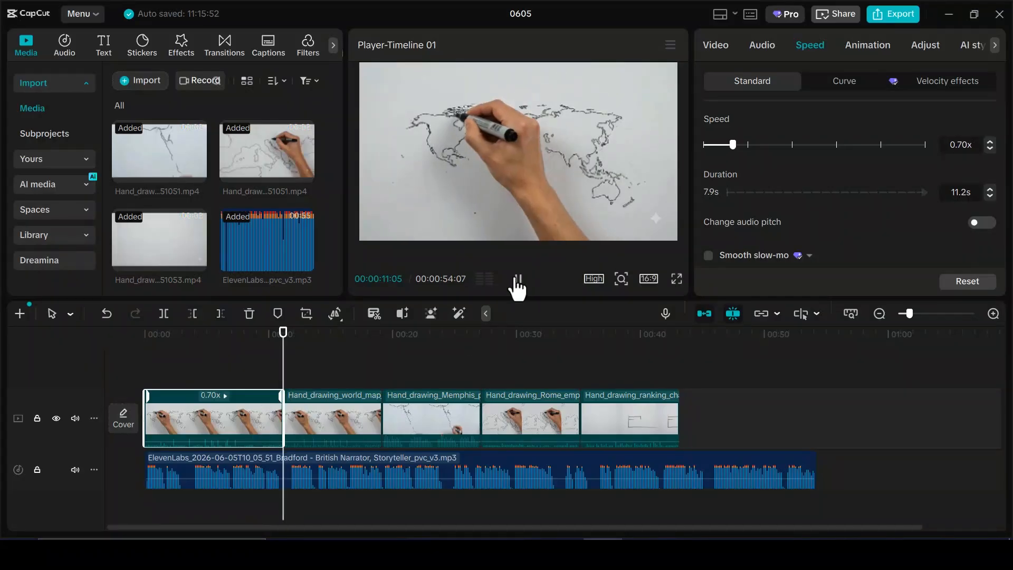
left_click(517, 279)
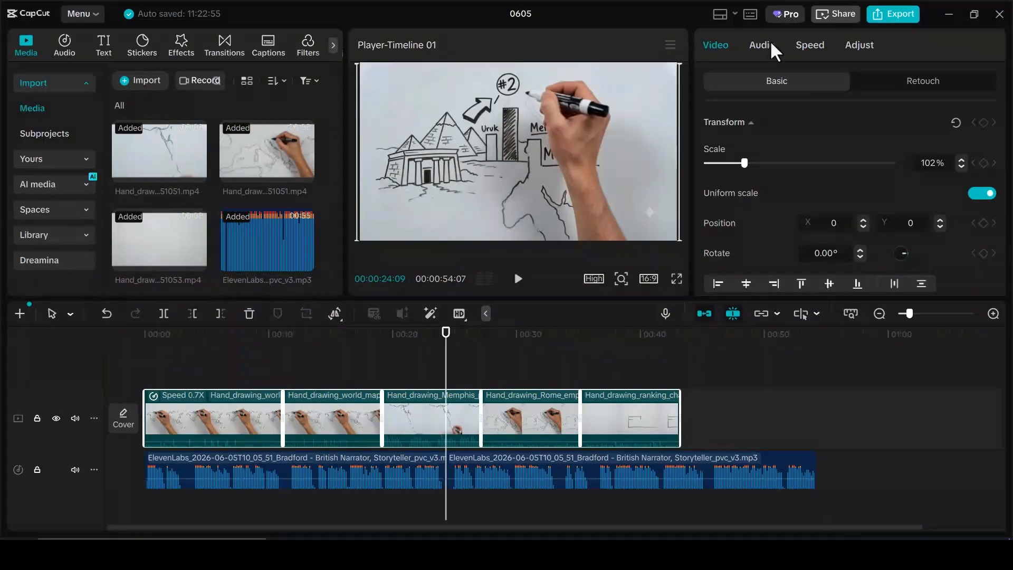
Step: Mute the original sound of all five video clips by setting their volume to -∞ dB
left_click(768, 45)
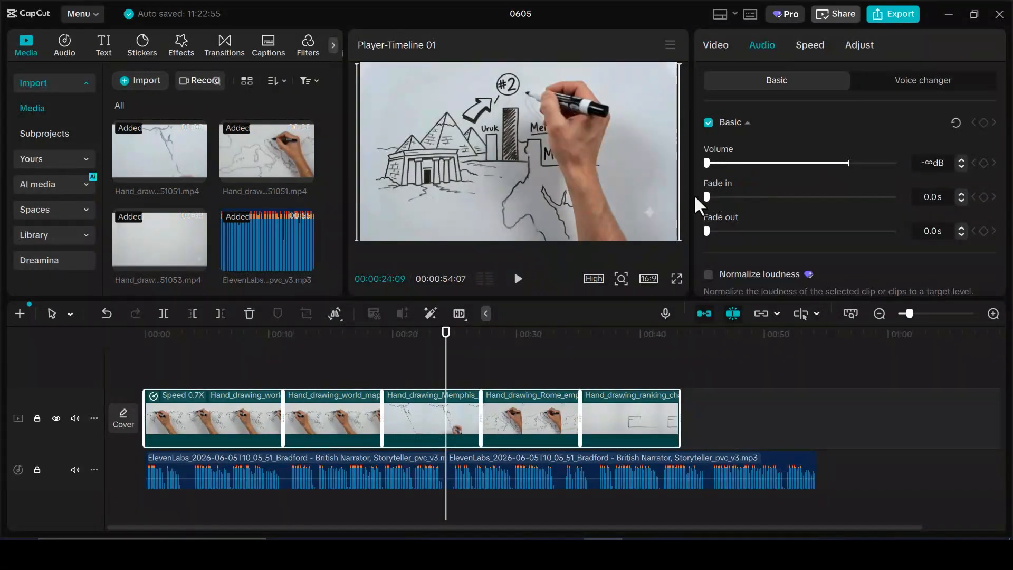
left_click(472, 373)
Step: Slow the second world map clip to 0.60x speed and play the timeline to check its timing
left_click(373, 423)
left_click(810, 46)
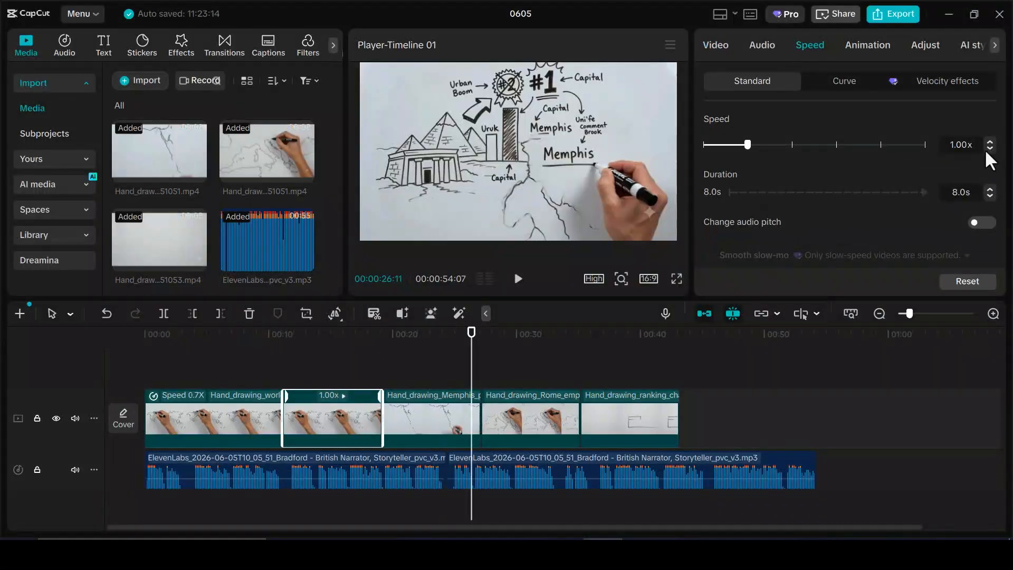
left_click(990, 149)
left_click(990, 149)
left_click(990, 149)
left_click(990, 149)
left_click(519, 279)
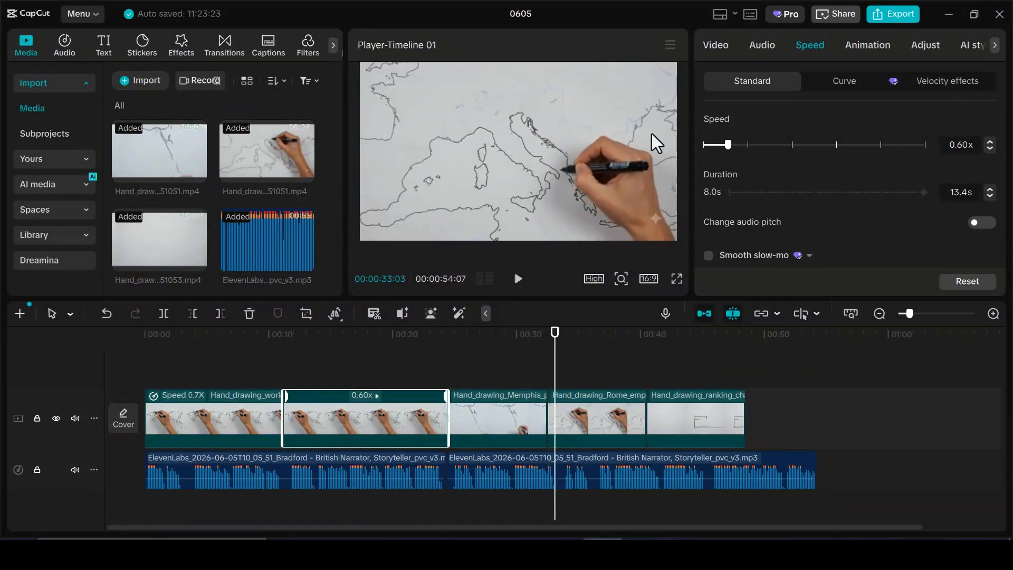
Step: Slow the Memphis clip to 0.9x and the Rome empire map clip to 0.70x to follow the narration
left_click(705, 417)
left_click(990, 149)
left_click(990, 149)
left_click(990, 149)
left_click(990, 149)
left_click(990, 140)
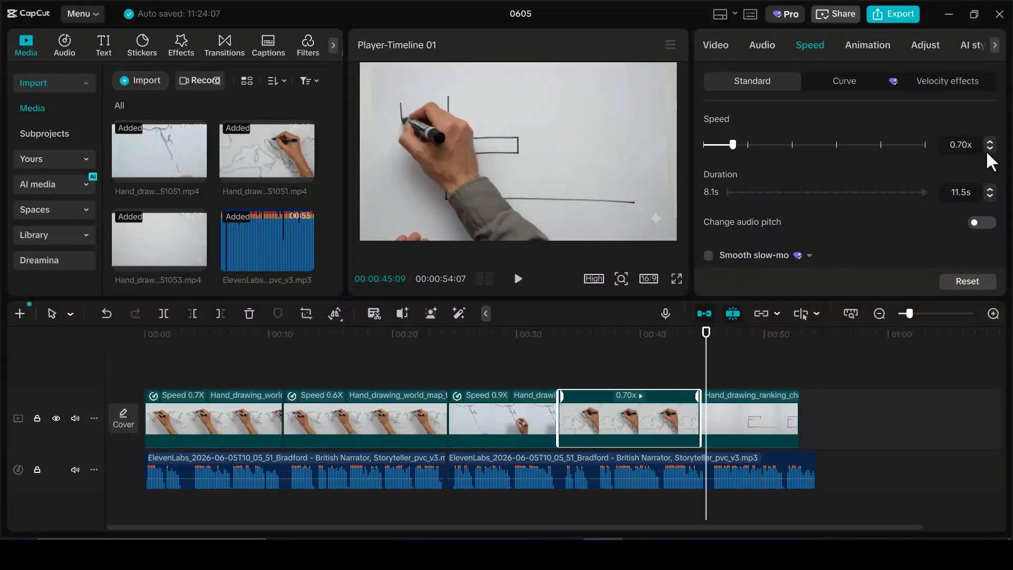
Step: Slow the ranking chart clip to about 0.9x so that its end lines up with the end of the voice-over
left_click(746, 429)
left_click(990, 149)
left_click(990, 149)
left_click(990, 189)
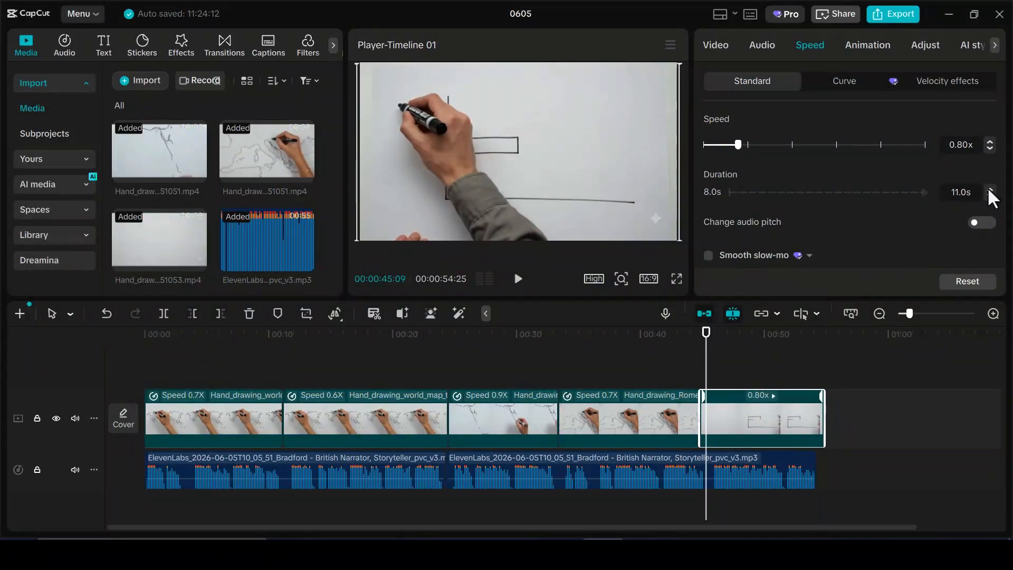
left_click(990, 197)
left_click(990, 196)
left_click_drag(706, 377, 807, 424)
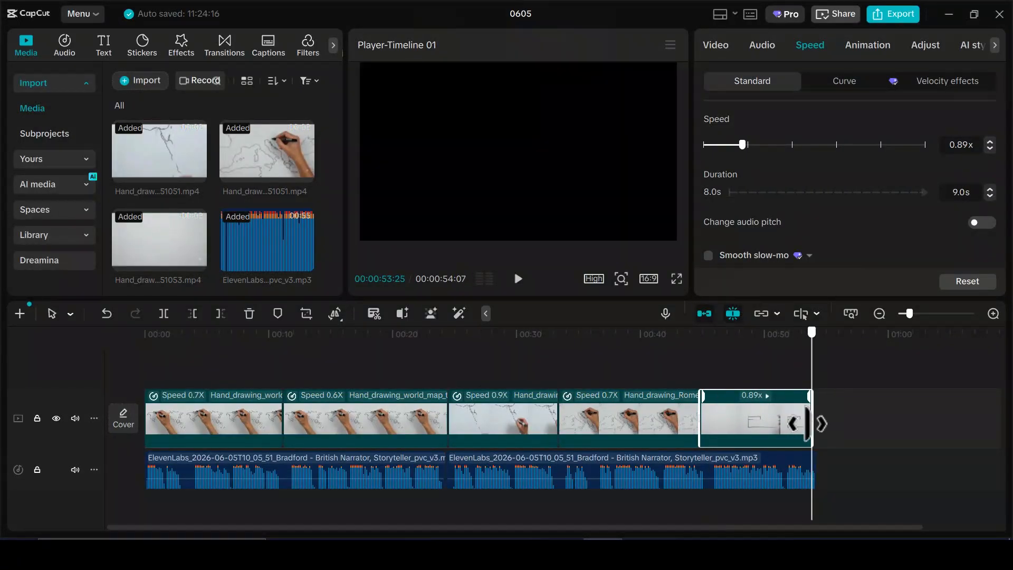
left_click(990, 189)
left_click(990, 189)
left_click(990, 189)
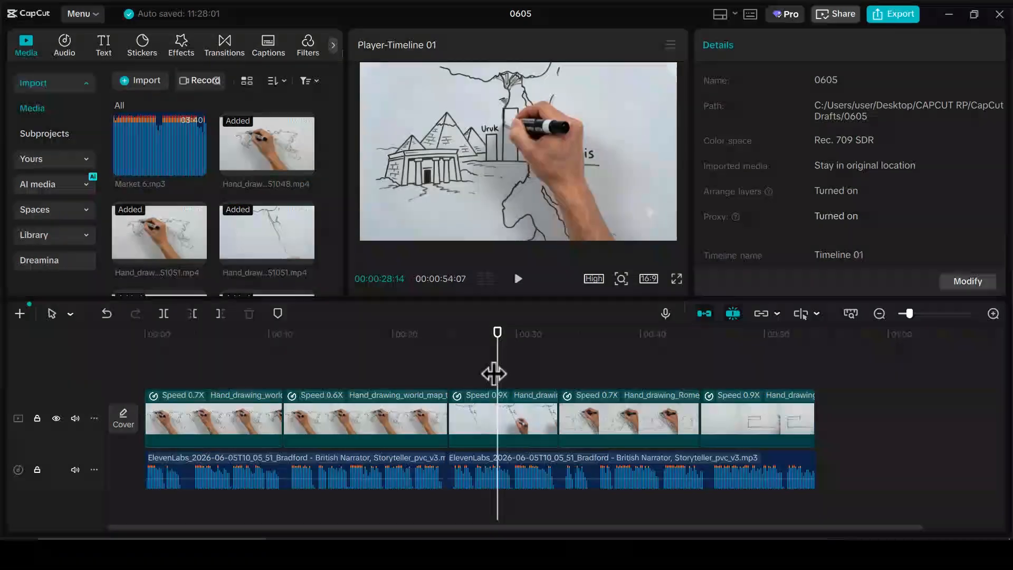
Step: Replace the second world map clip with the Uruk population drawing clip and scrub through the timeline to check it
left_click_drag(494, 373, 303, 407)
mouse_move(304, 369)
left_mouse_down()
mouse_move(403, 390)
mouse_move(229, 396)
mouse_move(481, 395)
left_mouse_up()
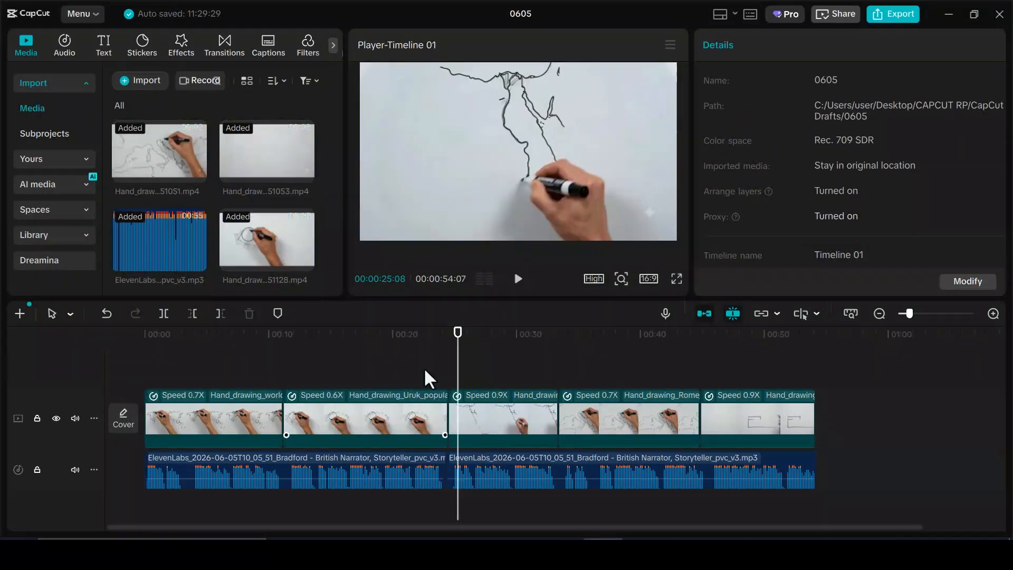
left_click_drag(425, 377, 244, 395)
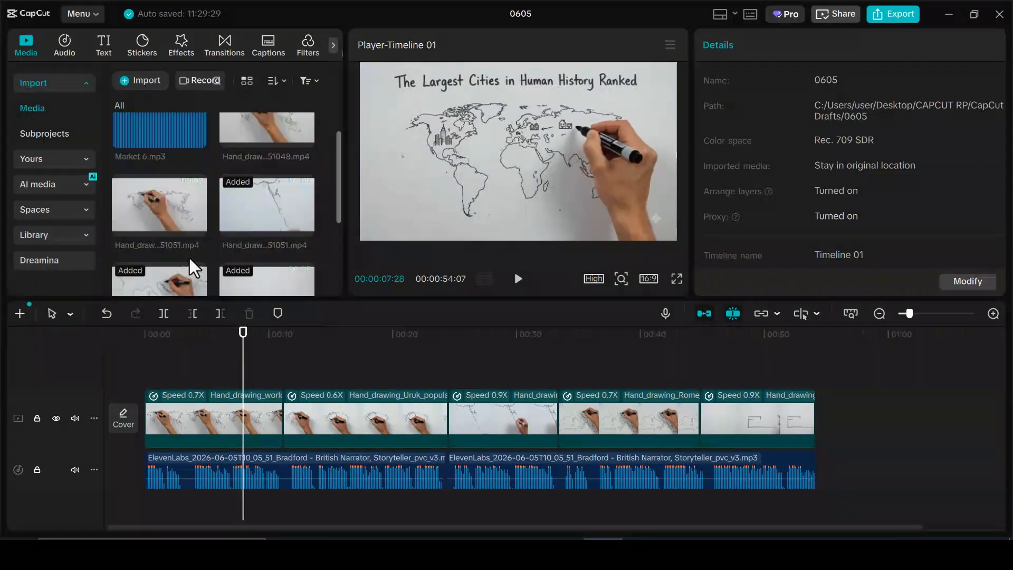
Step: Add Market 6.mp3 as background music beneath the voice-over and cut off the part extending past the end of the video
scroll(211, 258, "up", 2)
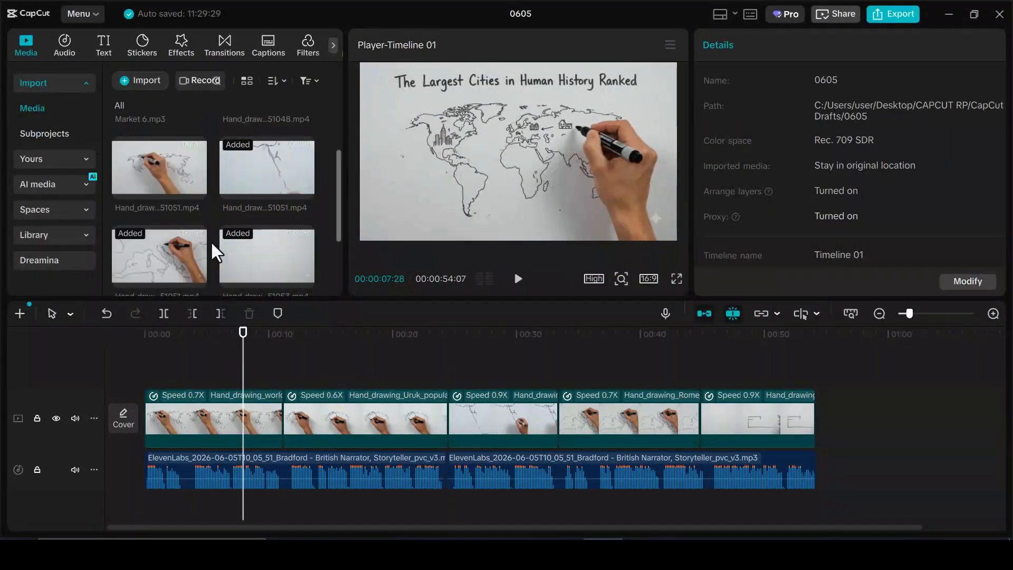
left_click_drag(142, 151, 159, 504)
left_click_drag(248, 417, 816, 469)
left_click(220, 314)
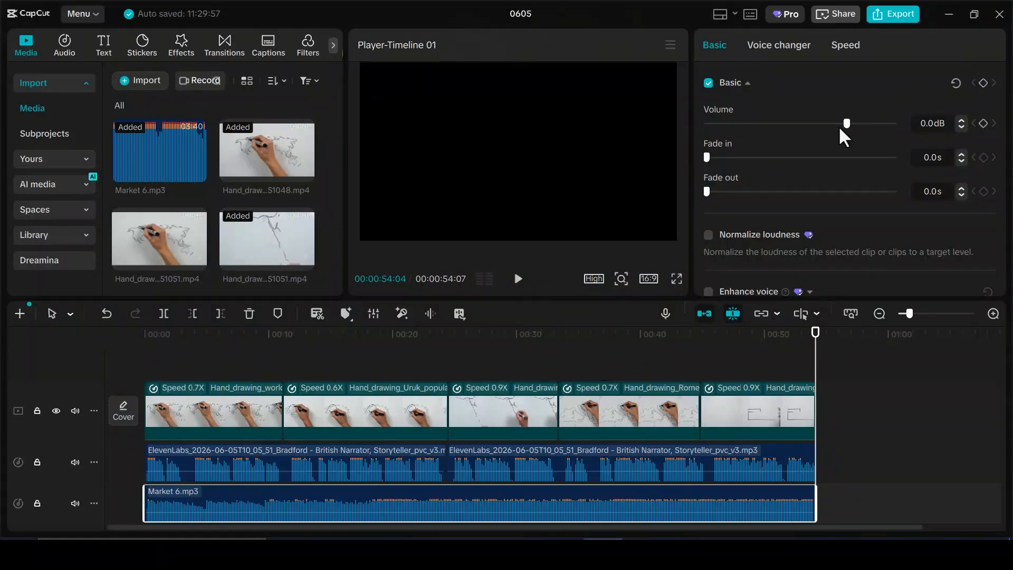
Step: Lower the volume of the Market 6.mp3 background music so that it stays beneath the narration
left_click_drag(846, 126, 797, 138)
left_click(770, 411)
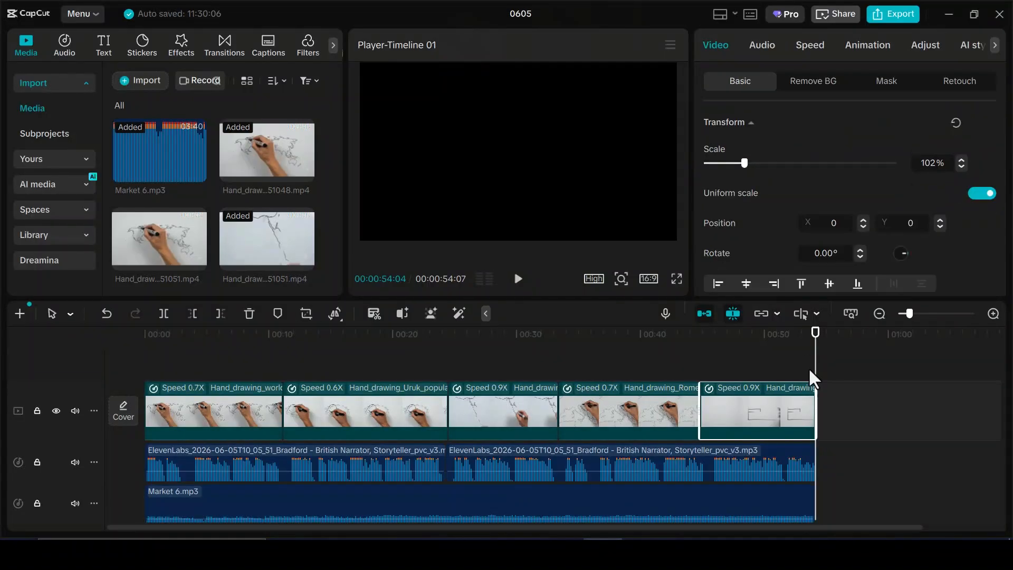
left_click_drag(787, 471, 558, 401)
Step: Export the video as "white board" in 1080P, H.264, mp4 format at 30fps with a custom 2000 Kbps CBR bit rate
left_click(898, 18)
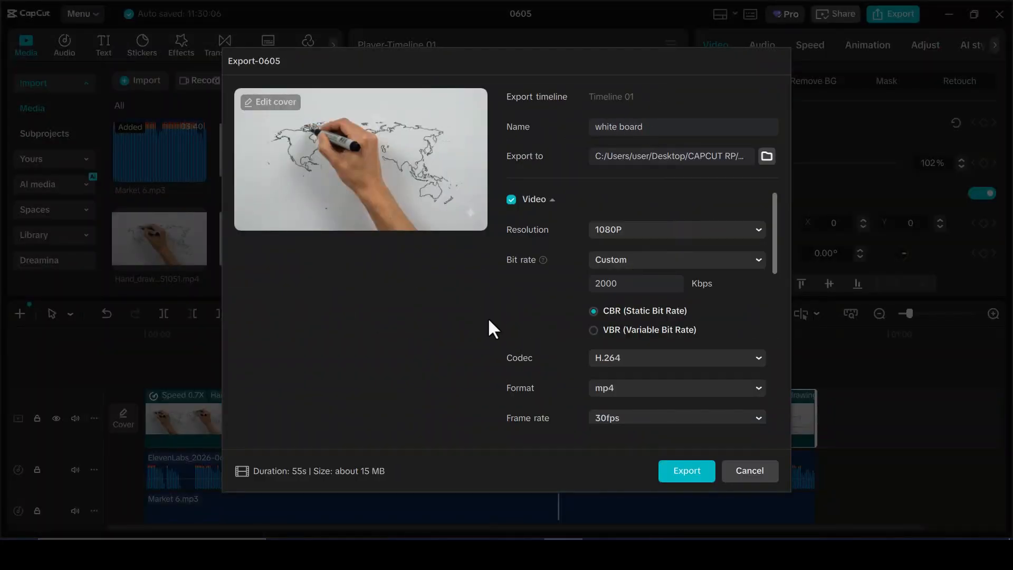
left_click(686, 471)
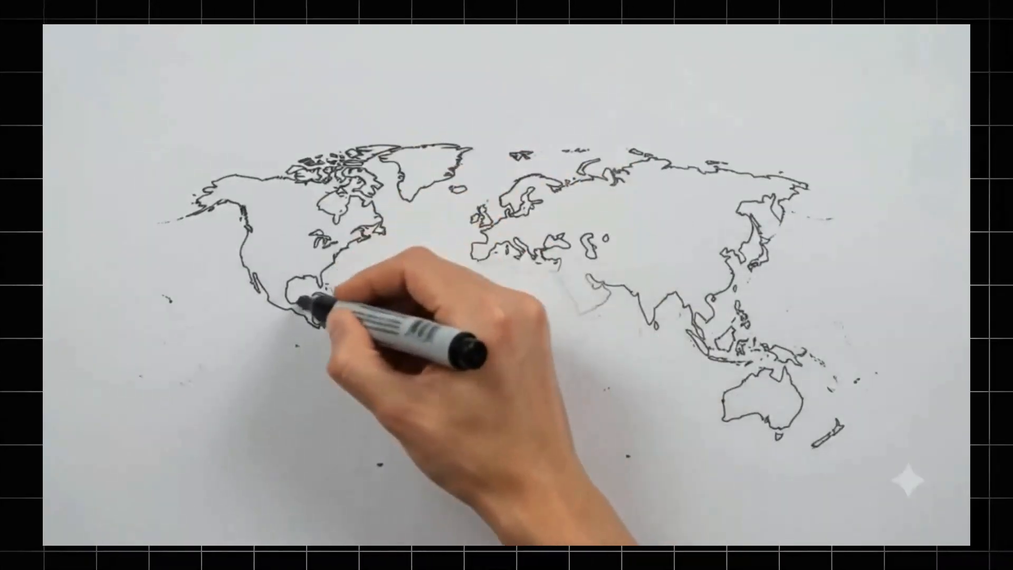